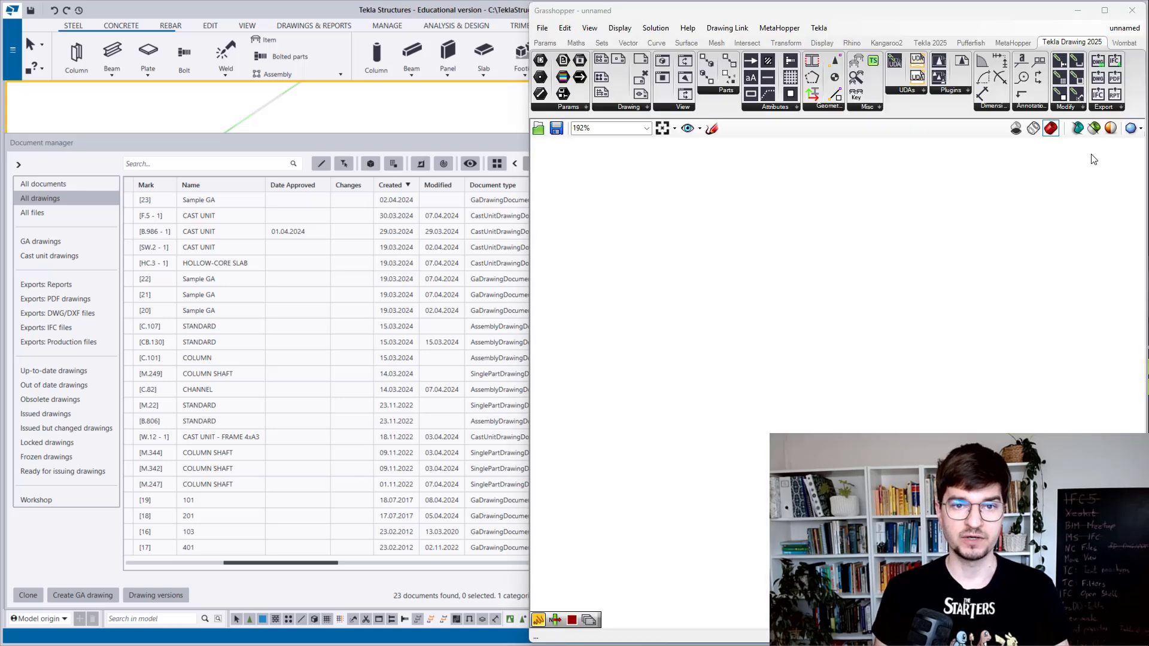
# Place an All Drawings component on the empty Grasshopper canvas.
pyautogui.click(629, 107)
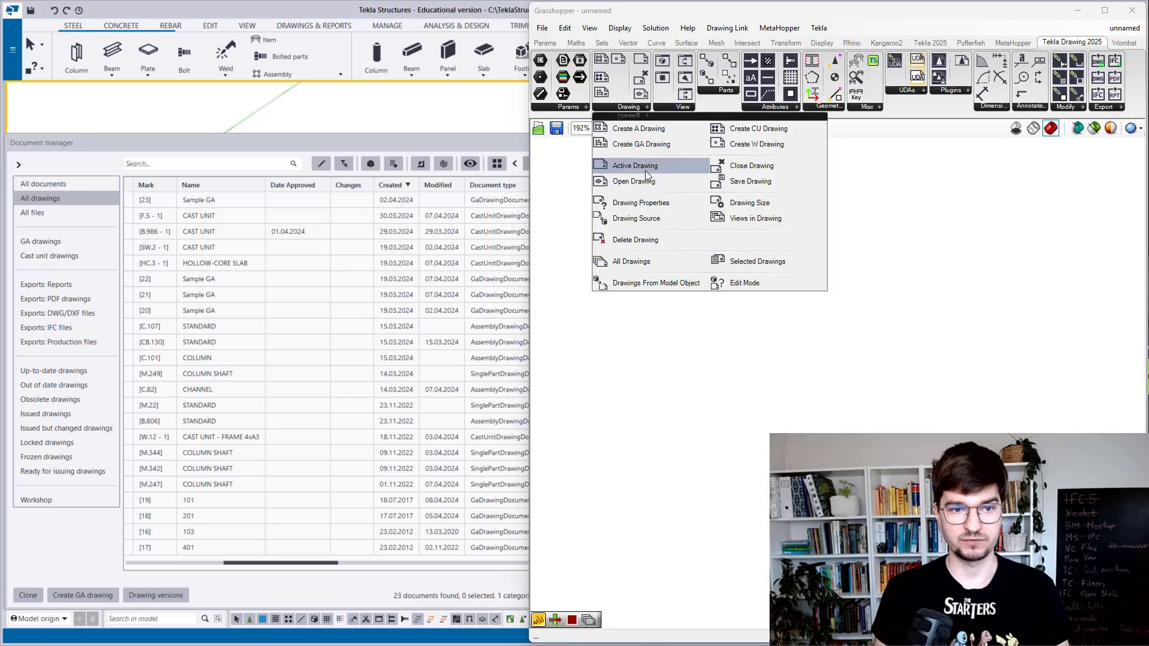
pyautogui.moveTo(668, 262); pyautogui.dragTo(659, 320)
pyautogui.scroll(3, 603, 300)
pyautogui.scroll(-2, 575, 303)
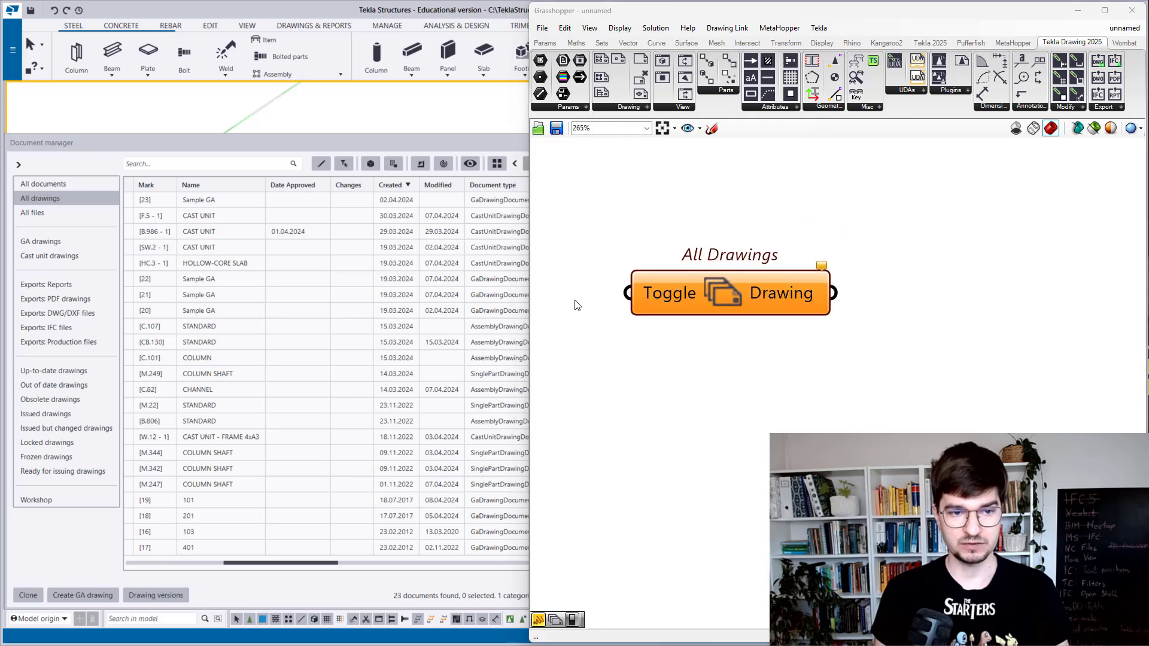
# Add a Boolean Toggle and connect it to the Toggle input of the All Drawings component.
pyautogui.doubleClick(577, 299)
pyautogui.write('bool')
pyautogui.press('Up')
pyautogui.press('Return')
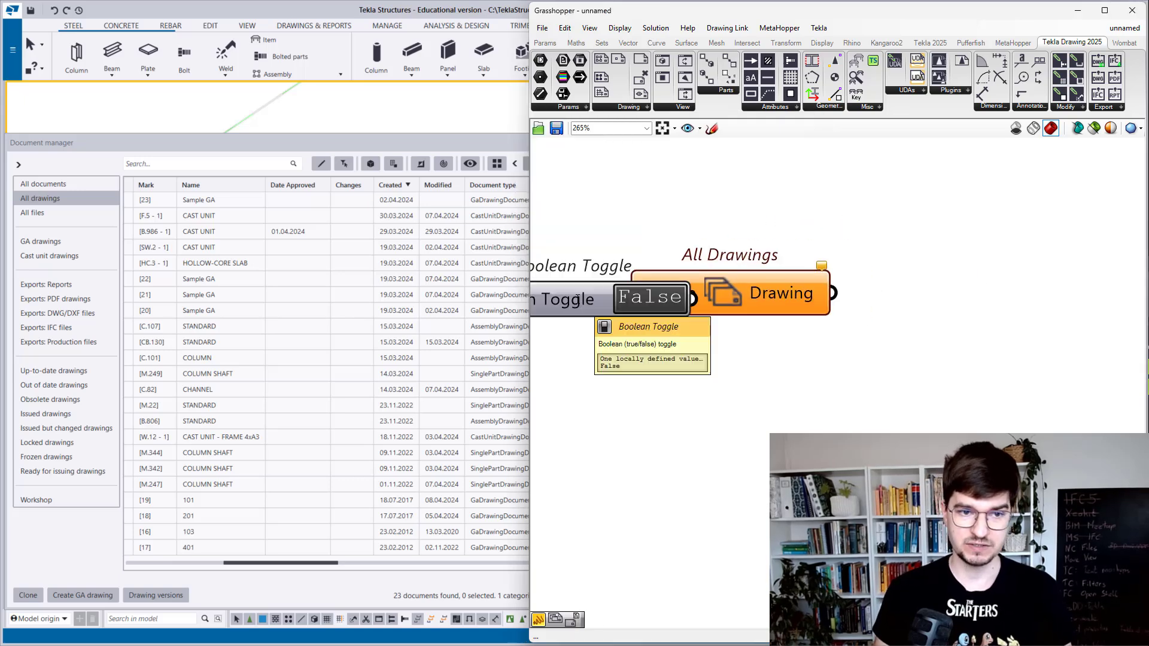
pyautogui.moveTo(727, 306)
pyautogui.mouseDown()
pyautogui.moveTo(831, 315)
pyautogui.moveTo(738, 305)
pyautogui.mouseUp()
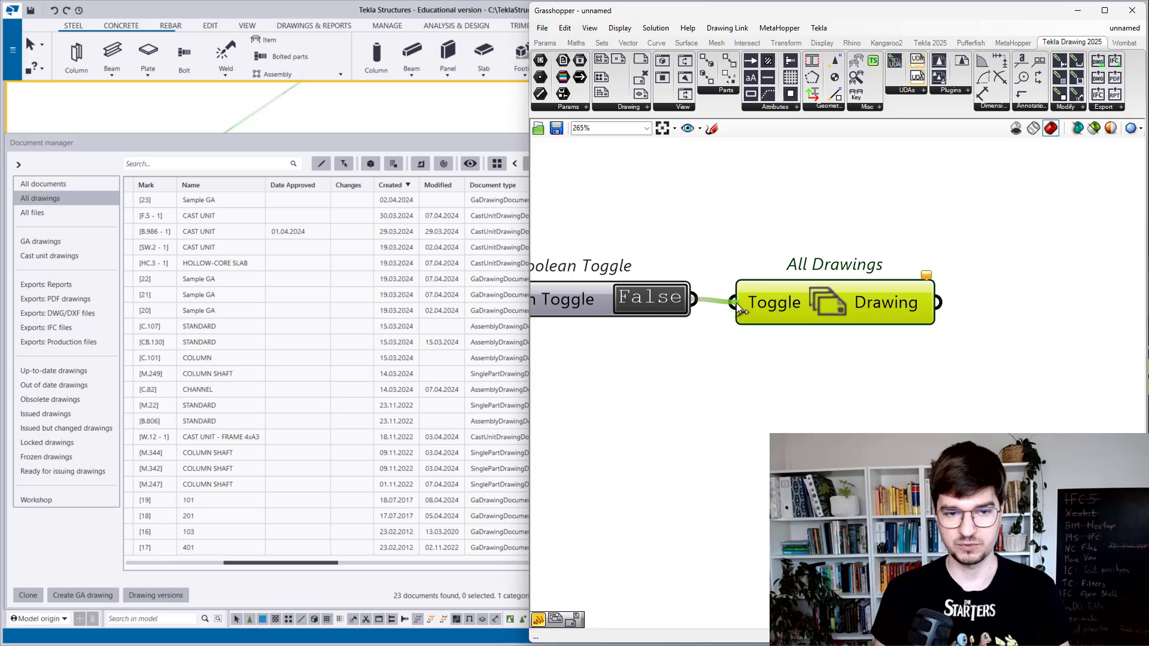
# Add an empty panel and connect the Drawing output of All Drawings to it.
pyautogui.doubleClick(1017, 313)
pyautogui.write('//')
pyautogui.press('Return')
pyautogui.moveTo(951, 310)
pyautogui.mouseDown()
pyautogui.moveTo(1033, 298)
pyautogui.moveTo(970, 300)
pyautogui.mouseUp()
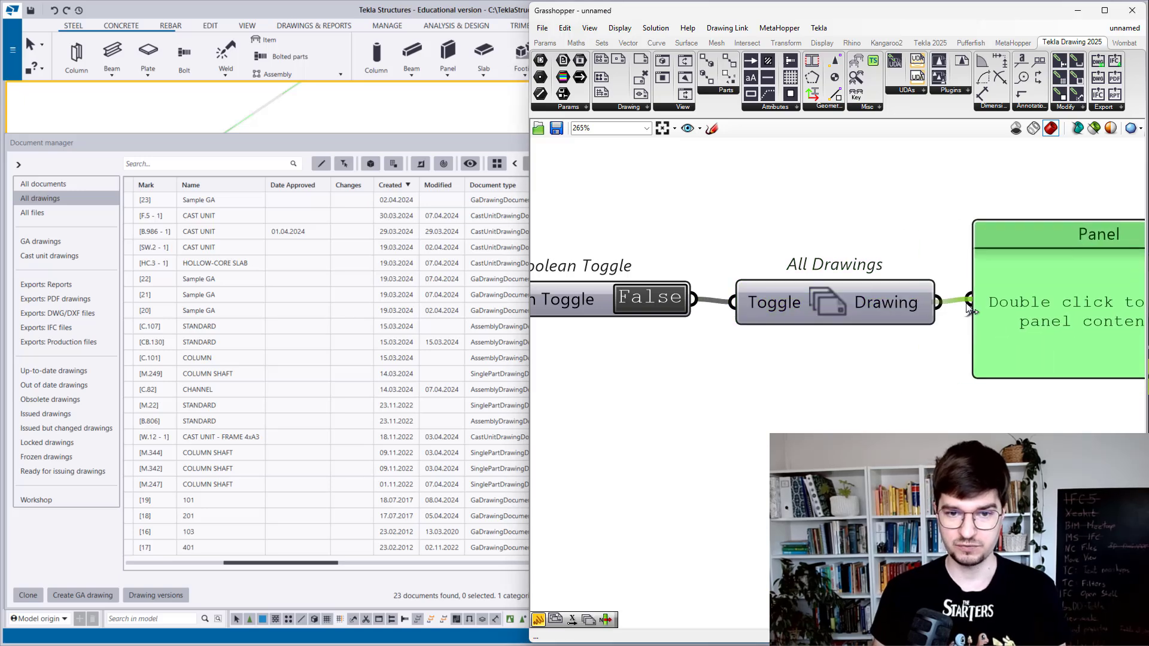
pyautogui.moveTo(1102, 363); pyautogui.dragTo(985, 352, button='right')
pyautogui.click(954, 373)
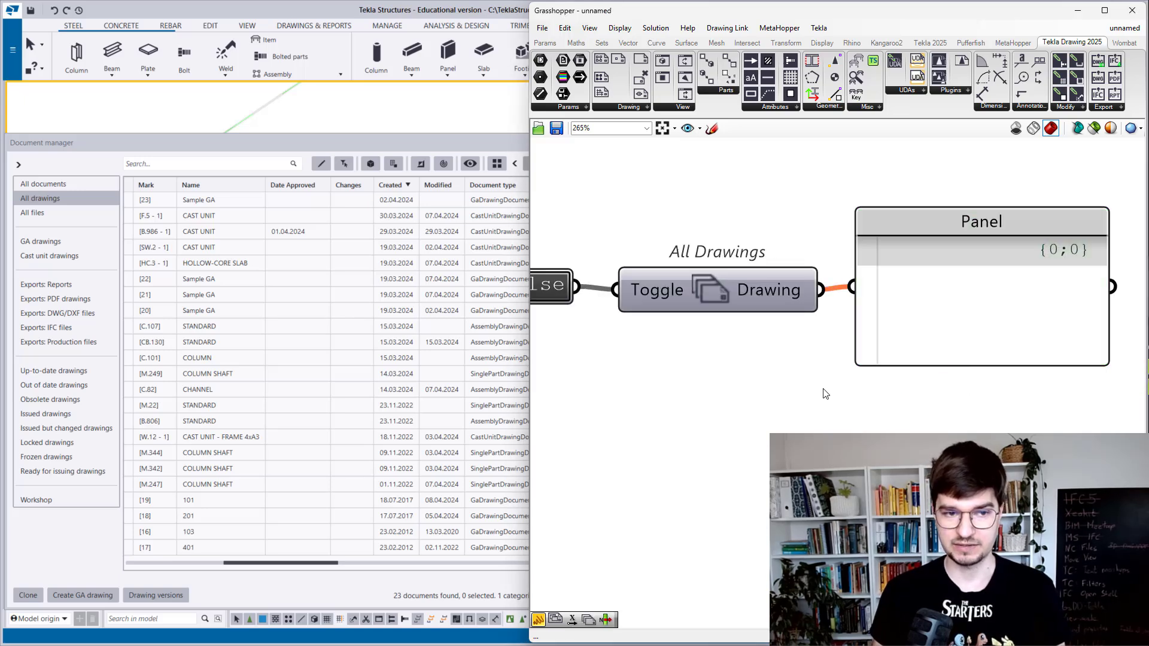
# Switch the Boolean Toggle to True and enlarge the panel to show more of the drawing list.
pyautogui.doubleClick(562, 290)
pyautogui.moveTo(893, 361); pyautogui.dragTo(893, 613)
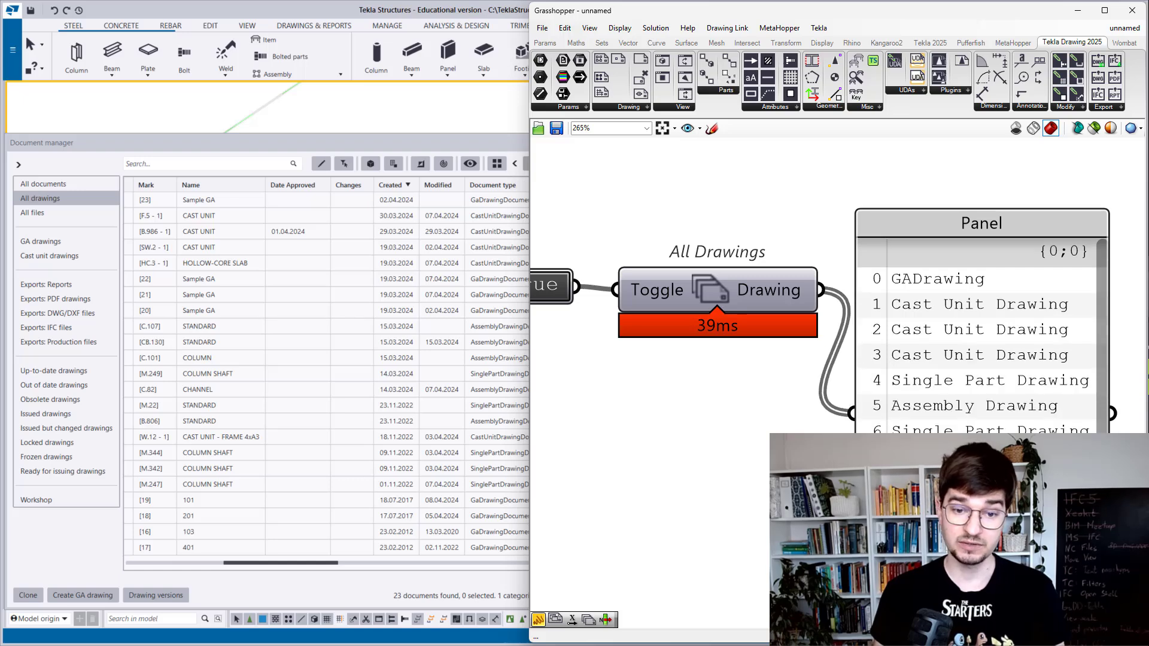
pyautogui.scroll(-2, 822, 444)
pyautogui.moveTo(871, 454); pyautogui.dragTo(887, 445)
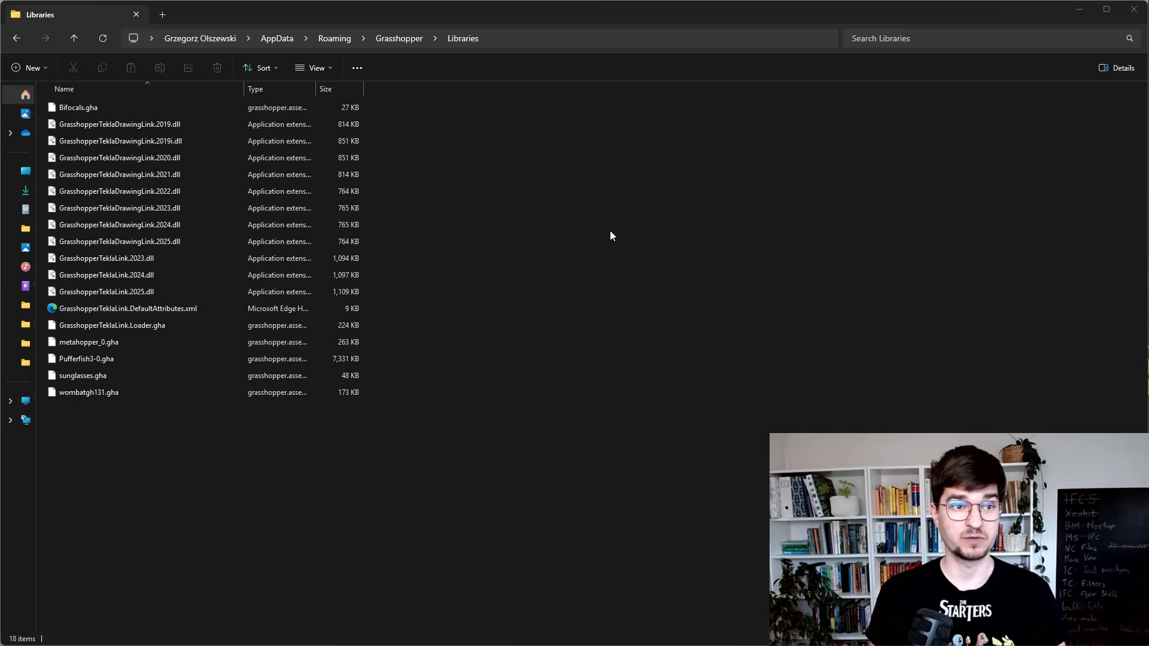
# Examine the GrasshopperTeklaDrawingLink DLLs, the GrasshopperTeklaLink.Loader.gha file and the two 2025 link DLLs in the Grasshopper Libraries folder.
pyautogui.moveTo(411, 118); pyautogui.dragTo(189, 243)
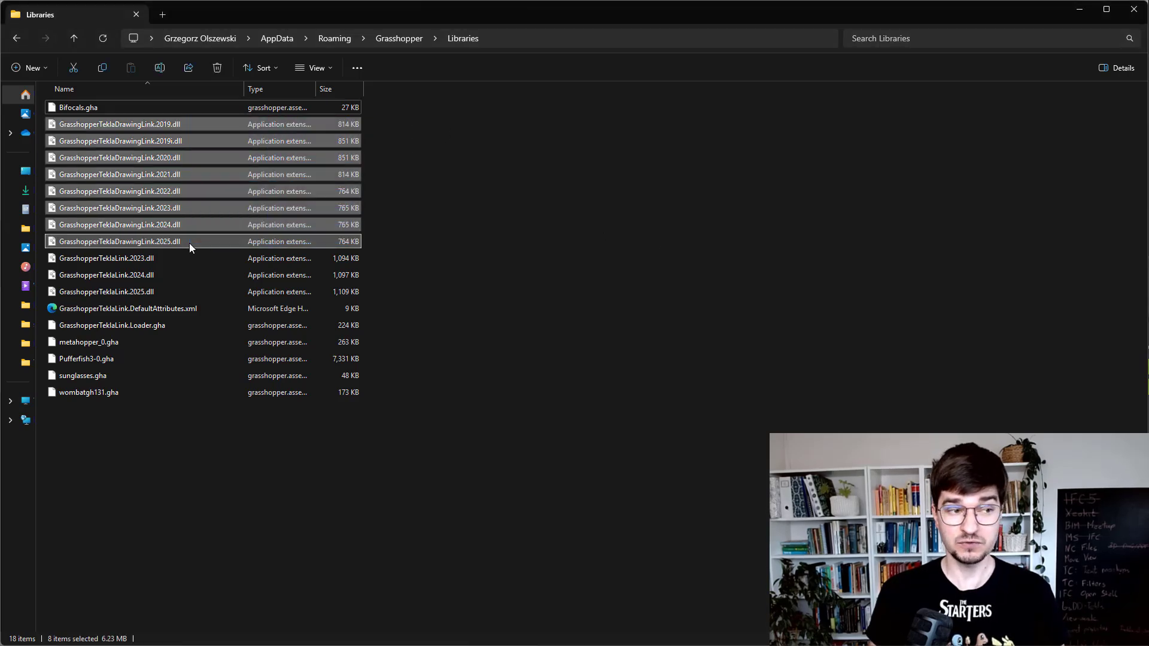
pyautogui.click(490, 235)
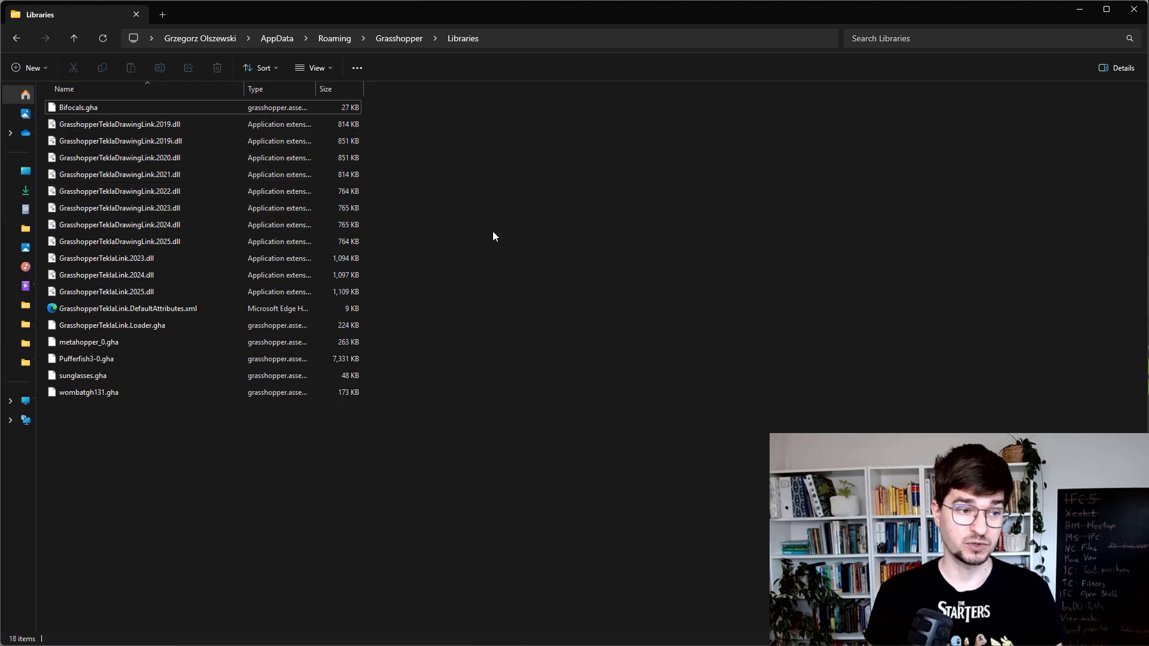
pyautogui.click(143, 328)
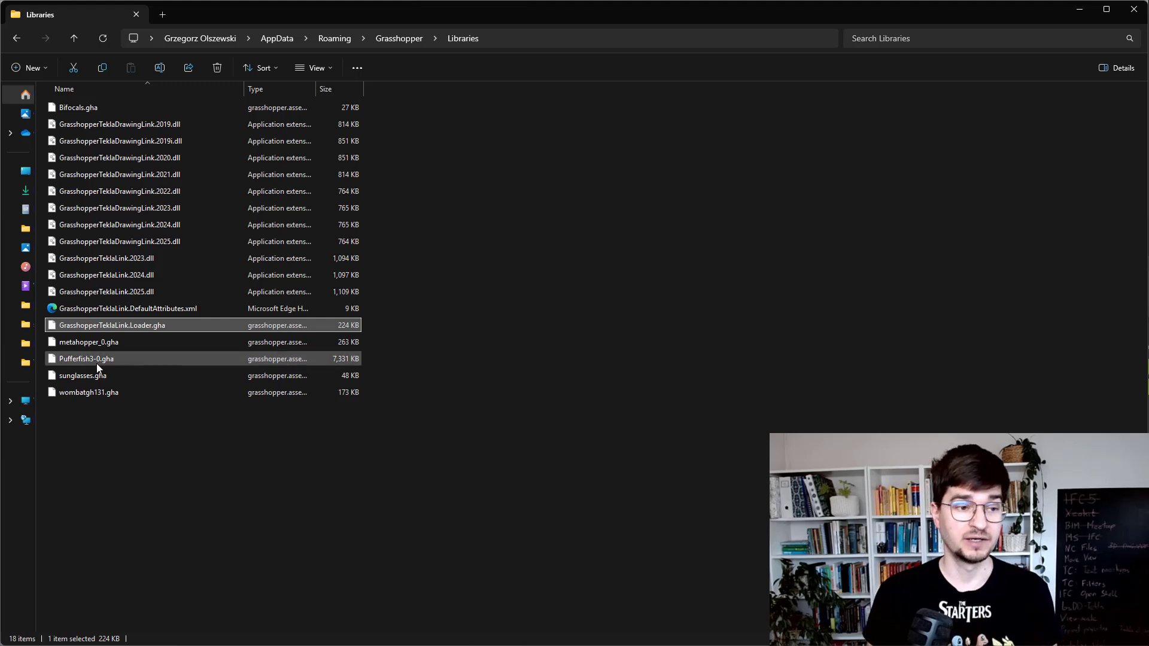
pyautogui.click(168, 292)
pyautogui.keyDown('ctrl'); pyautogui.click(181, 246); pyautogui.keyUp('ctrl')
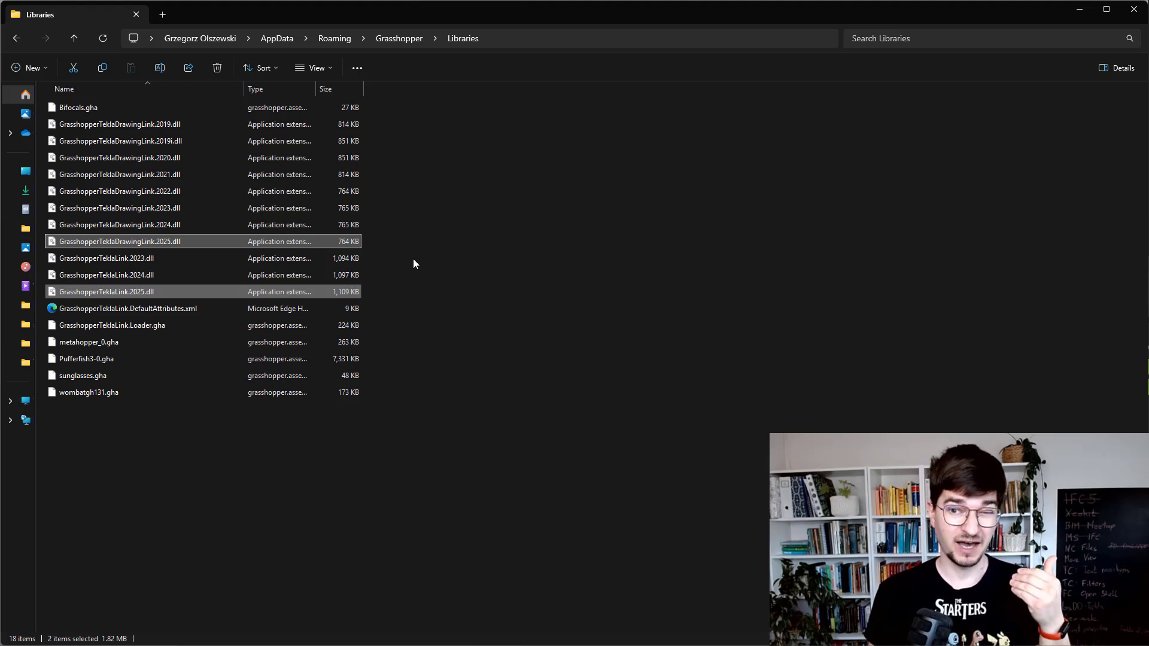
pyautogui.click(531, 248)
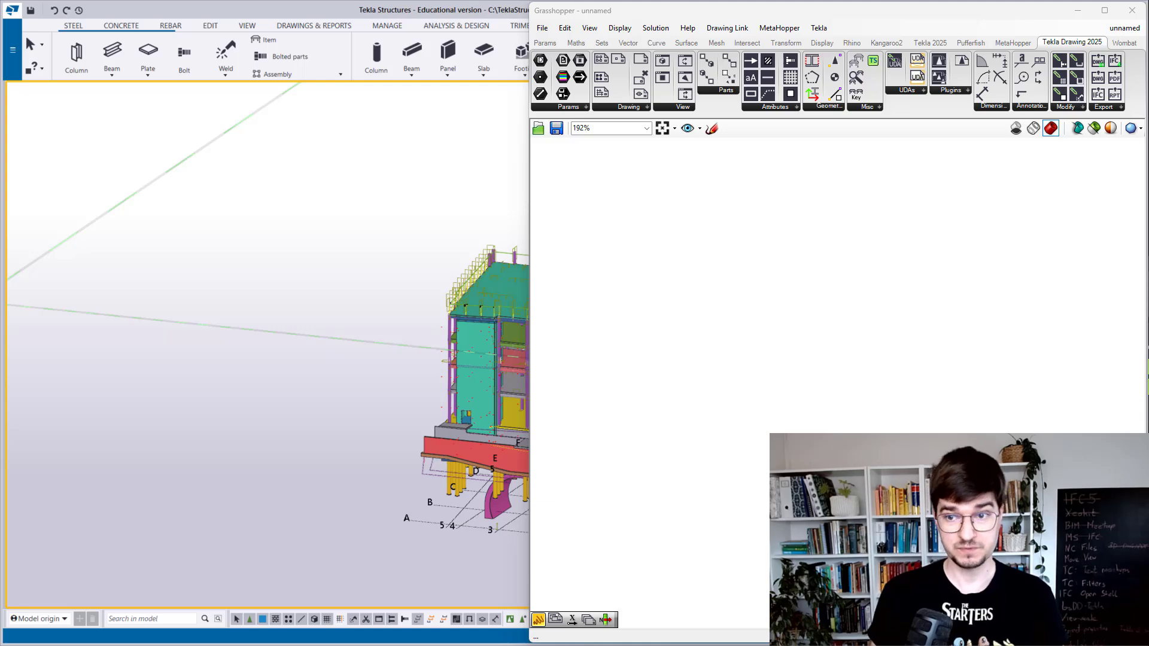
# Place a Project Properties component on the empty Grasshopper canvas.
pyautogui.click(867, 110)
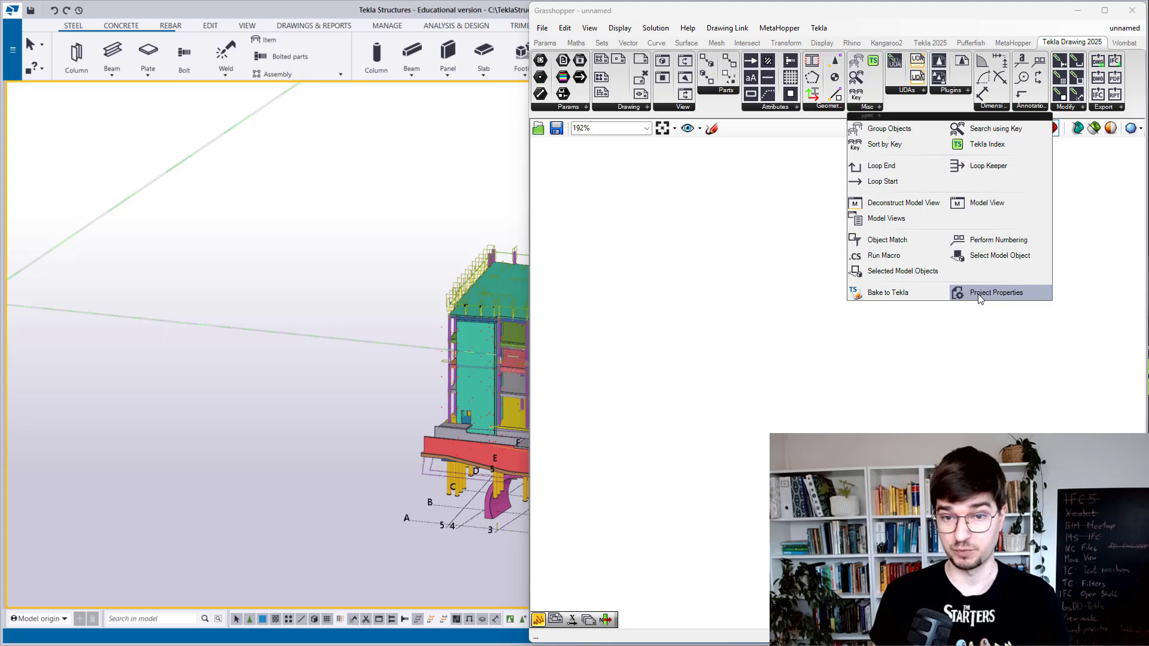
pyautogui.moveTo(979, 298); pyautogui.dragTo(799, 319)
pyautogui.scroll(3, 718, 323)
# Add a panel containing 1 and connect it to the Toggle input of Project Properties.
pyautogui.doubleClick(580, 319)
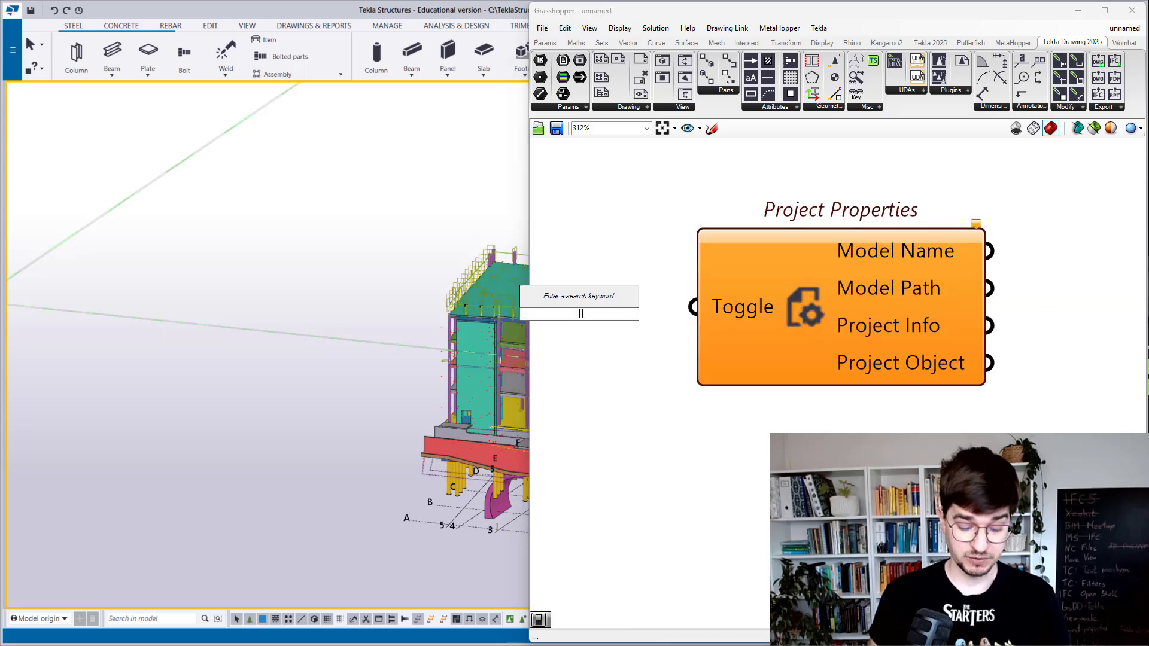
pyautogui.write('//1')
pyautogui.press('Return')
pyautogui.moveTo(609, 313); pyautogui.dragTo(693, 307)
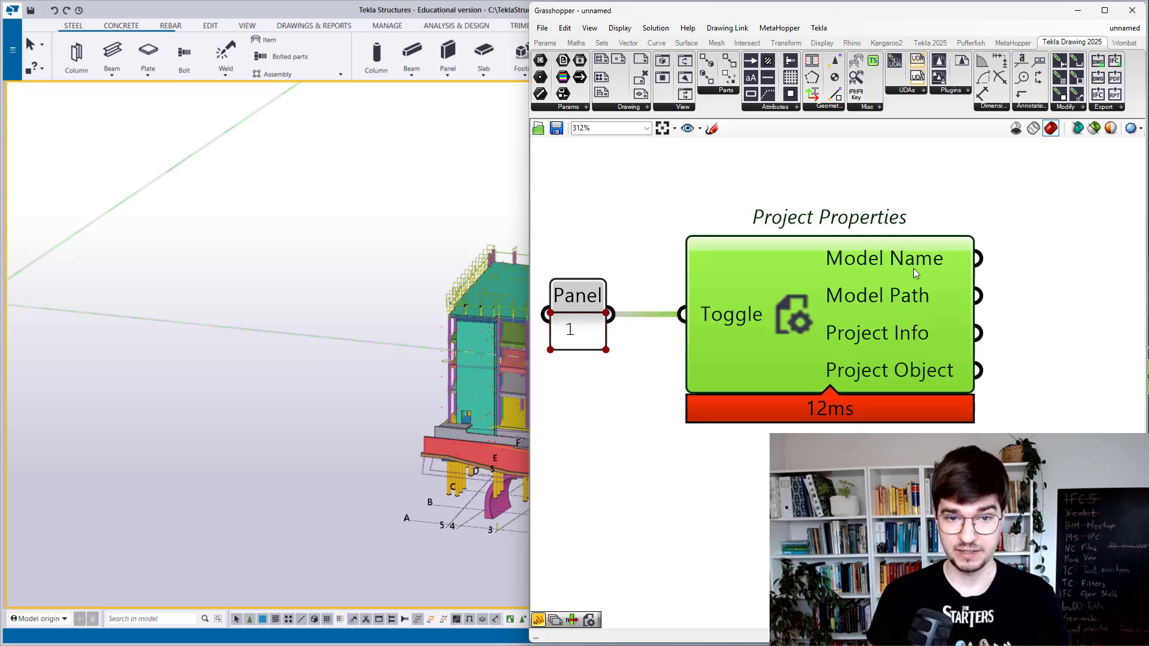
# Switch to Tekla Structures and open the model's project properties.
pyautogui.scroll(-3, 913, 268)
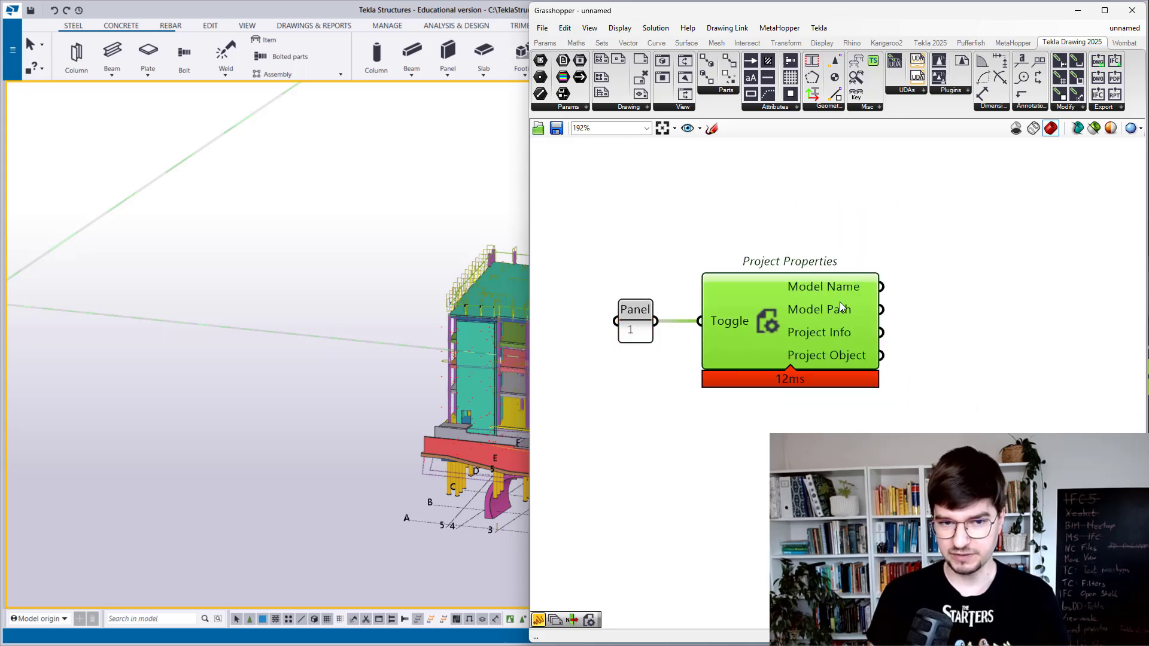
pyautogui.moveTo(838, 332)
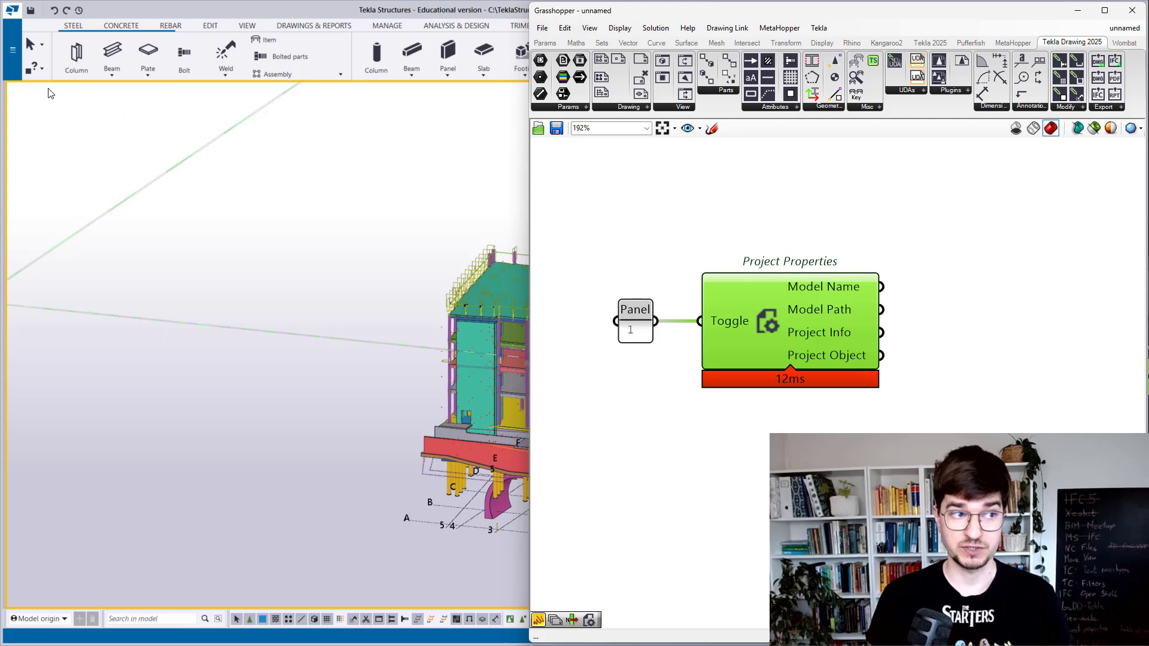
pyautogui.click(12, 50)
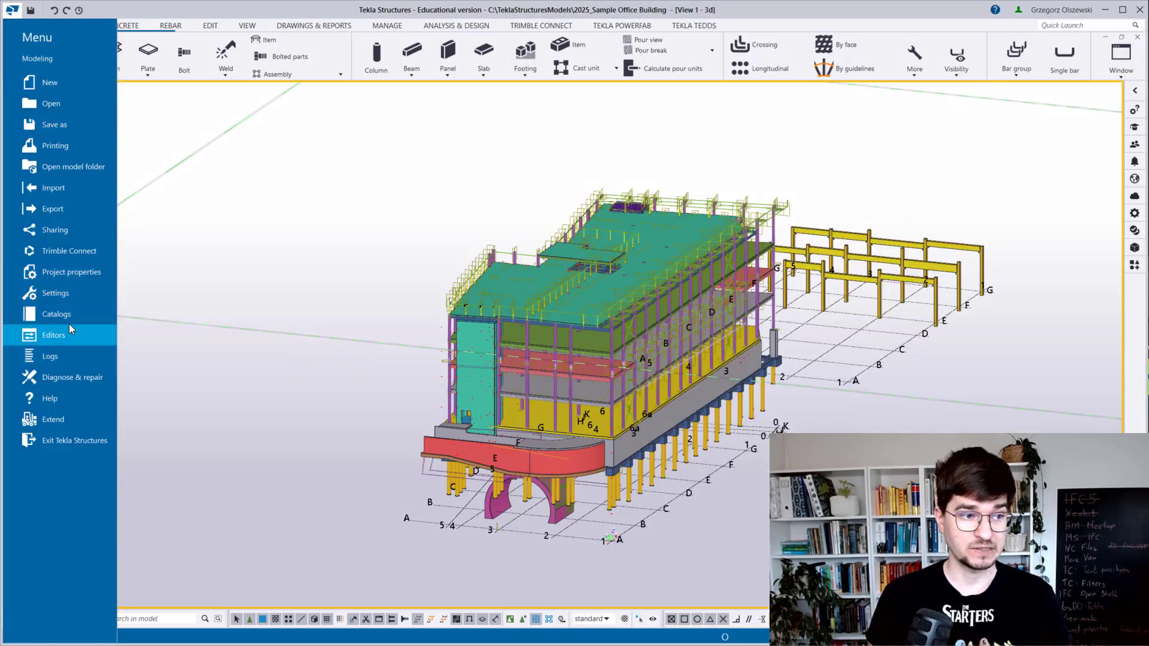
pyautogui.click(81, 274)
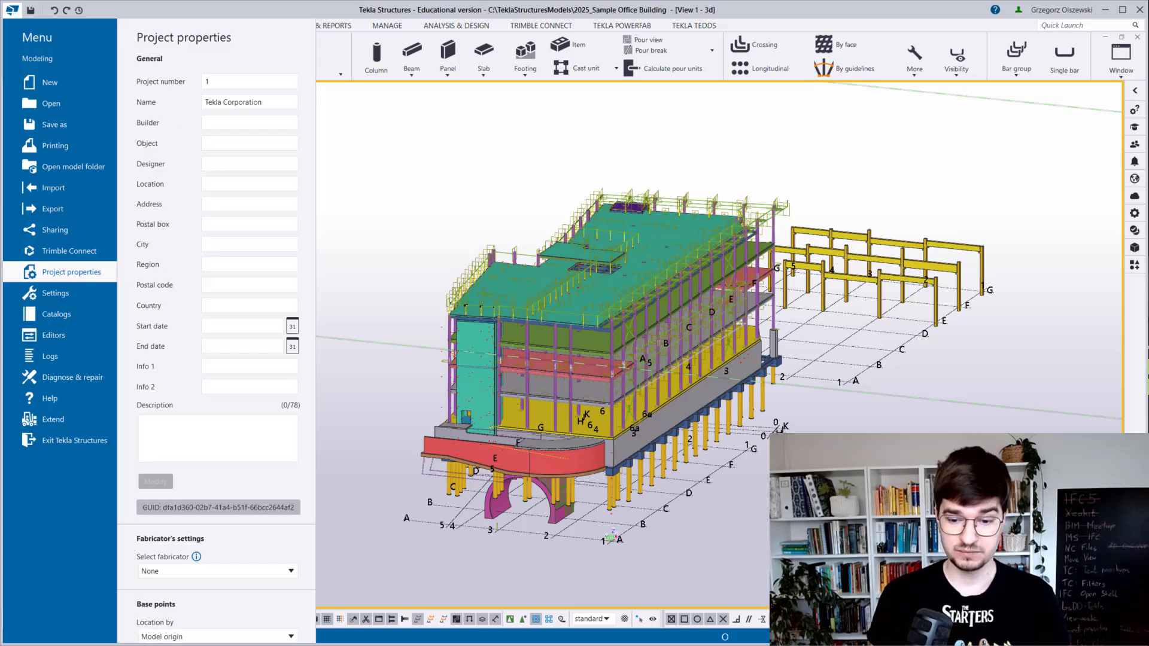
# Back in Grasshopper, add an Expand Object component and connect the Project Info output to its Object input.
pyautogui.hotkey('alt', 'Tab')
pyautogui.doubleClick(929, 328)
pyautogui.write('expan')
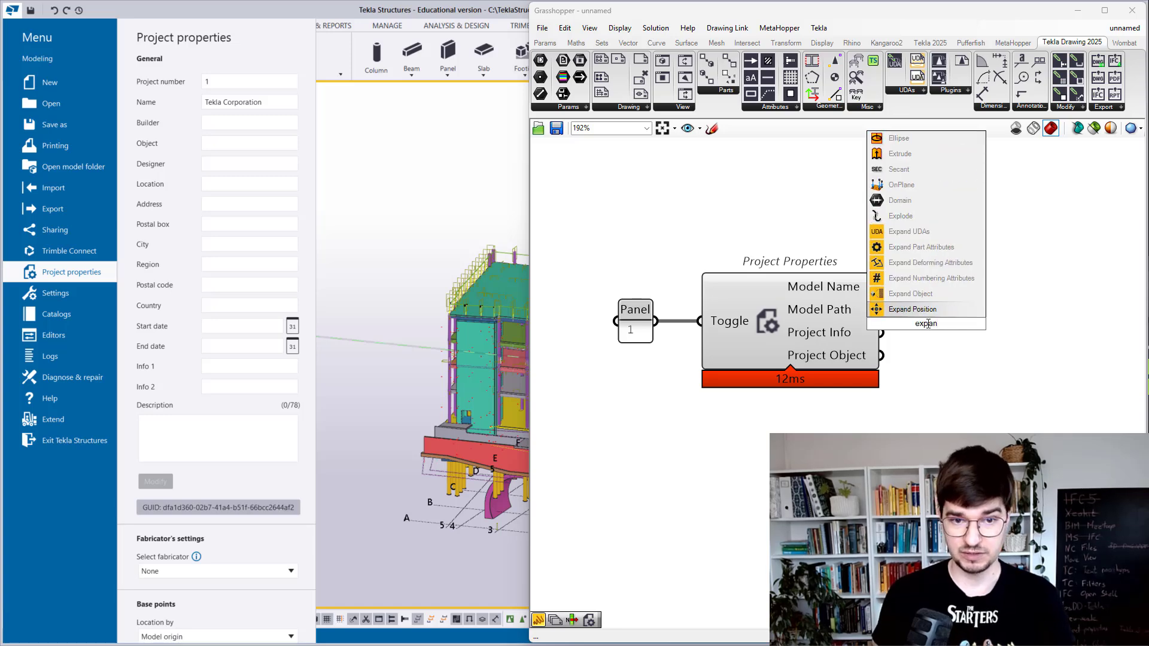
pyautogui.press('Up')
pyautogui.press('Return')
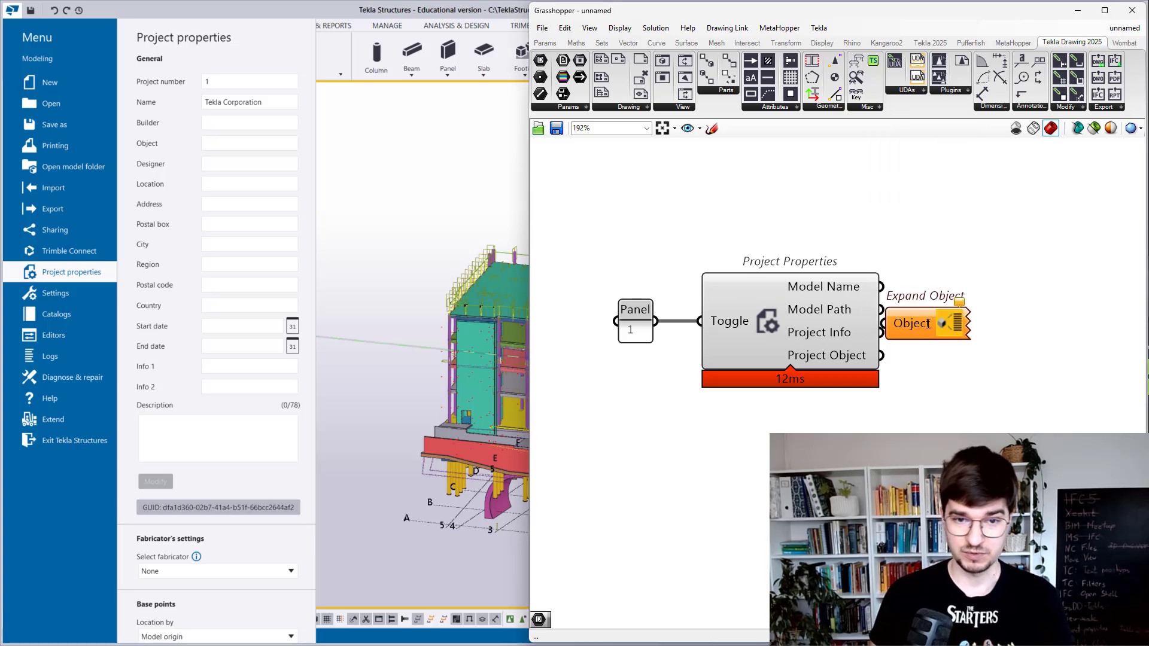
pyautogui.moveTo(878, 338); pyautogui.dragTo(911, 328)
pyautogui.scroll(1, 997, 357)
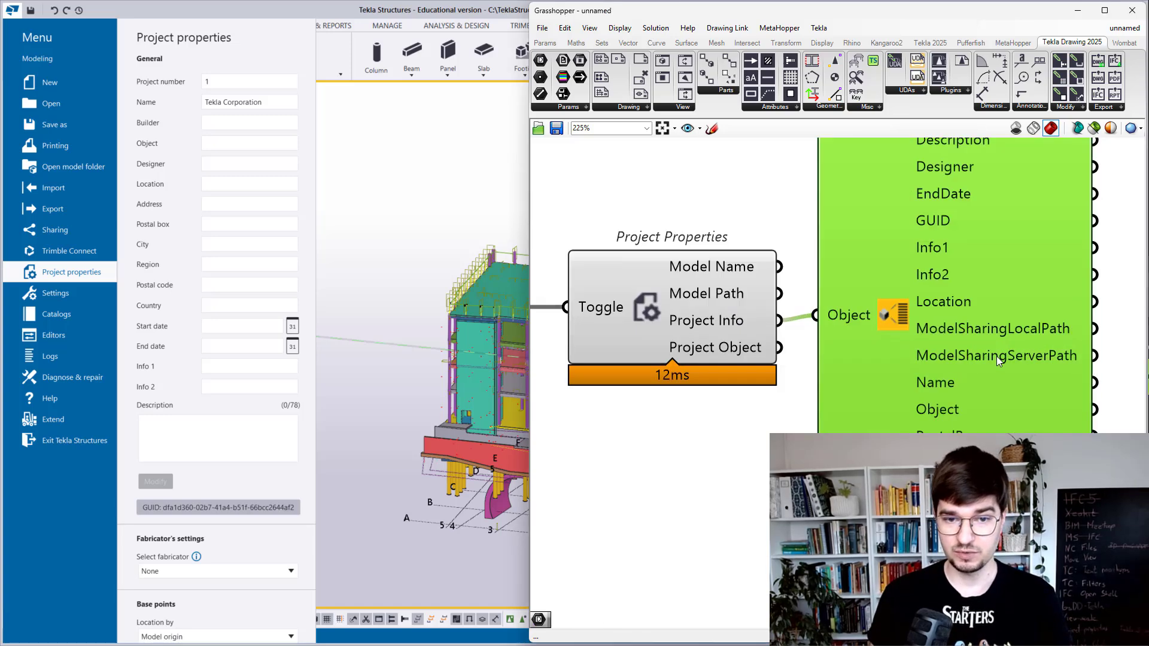
pyautogui.scroll(-1, 955, 303)
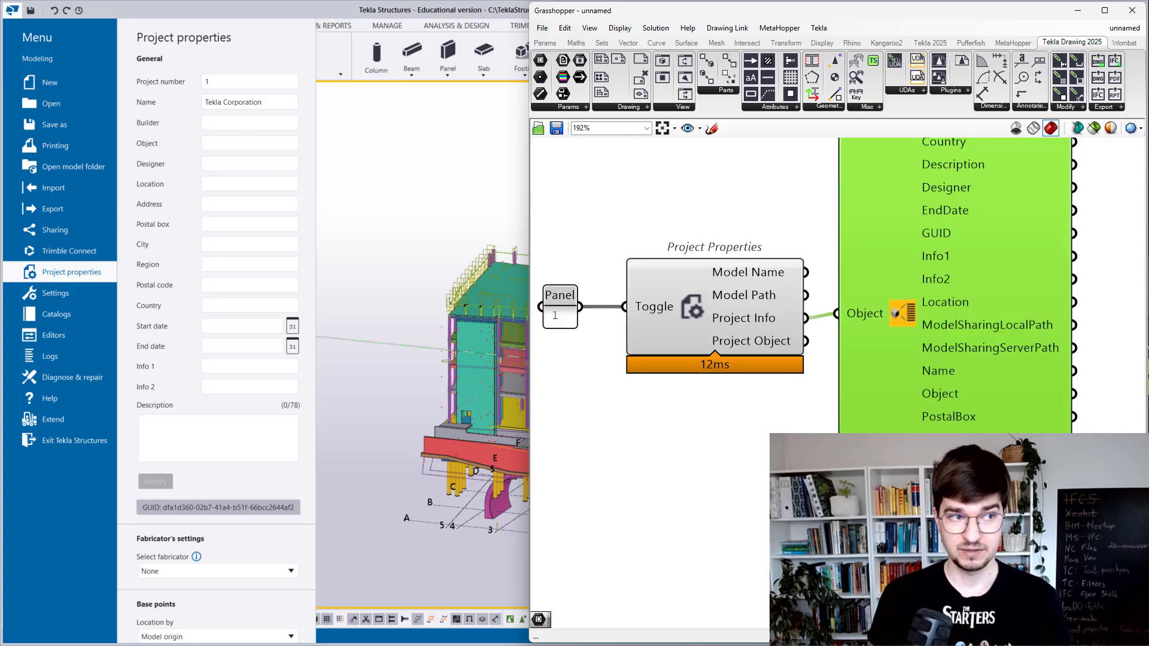
# Examine the Project Object output, and find the user-defined attributes in the Tekla Structures project properties.
pyautogui.click(759, 347)
pyautogui.moveTo(750, 344)
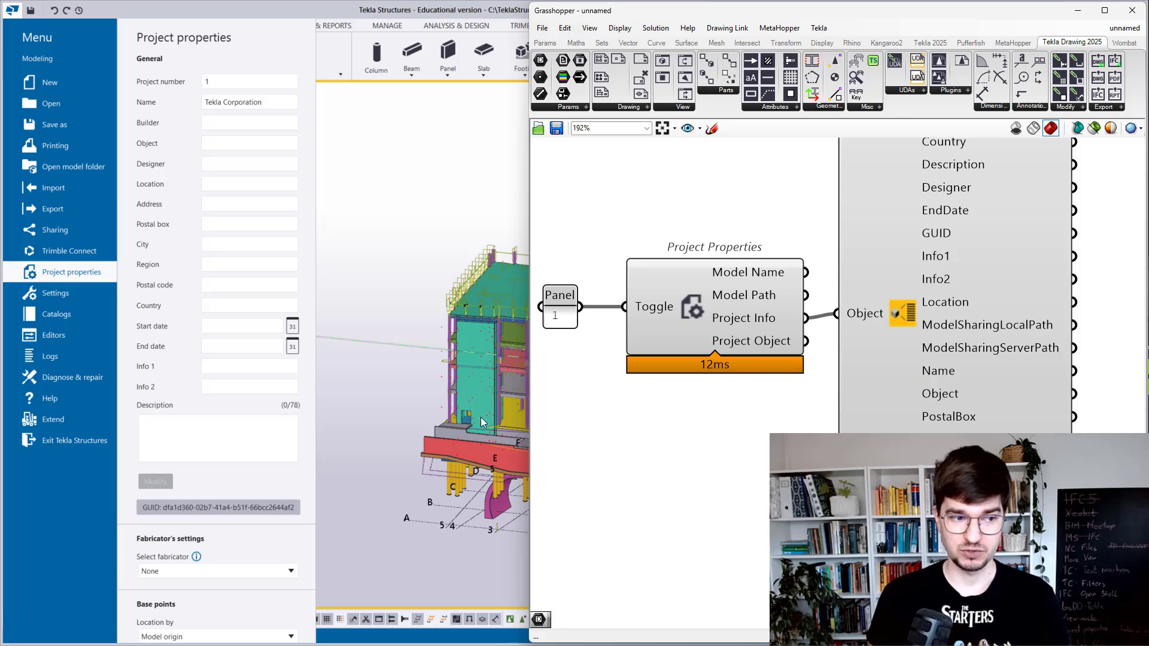
pyautogui.click(253, 531)
pyautogui.scroll(-2, 249, 537)
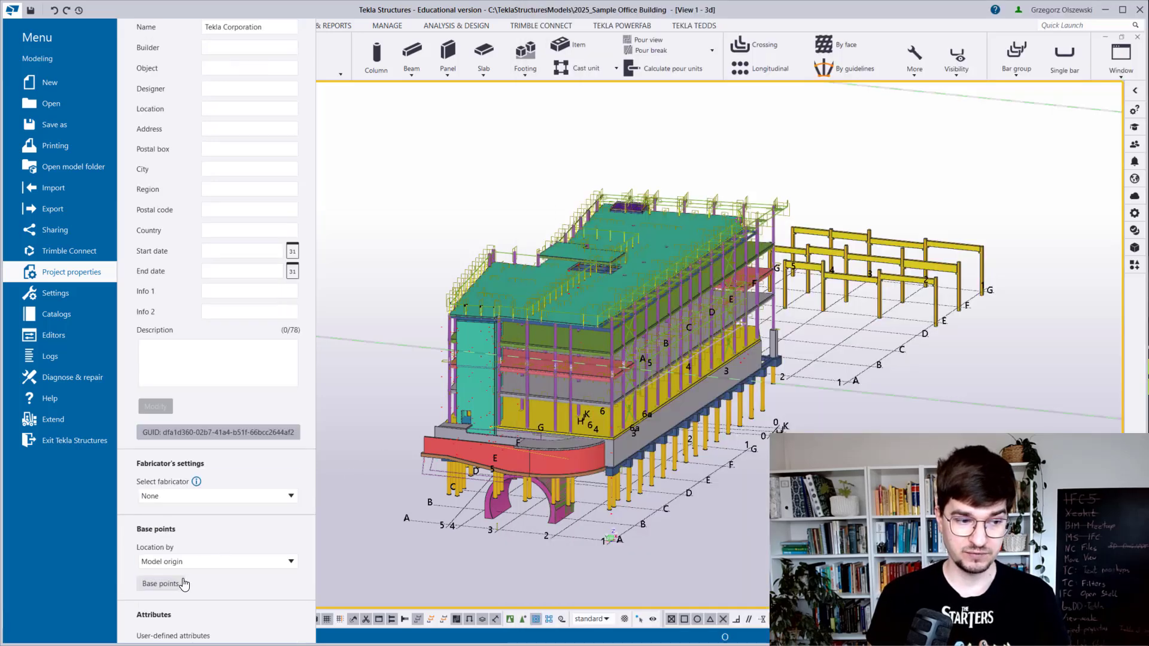
pyautogui.click(186, 631)
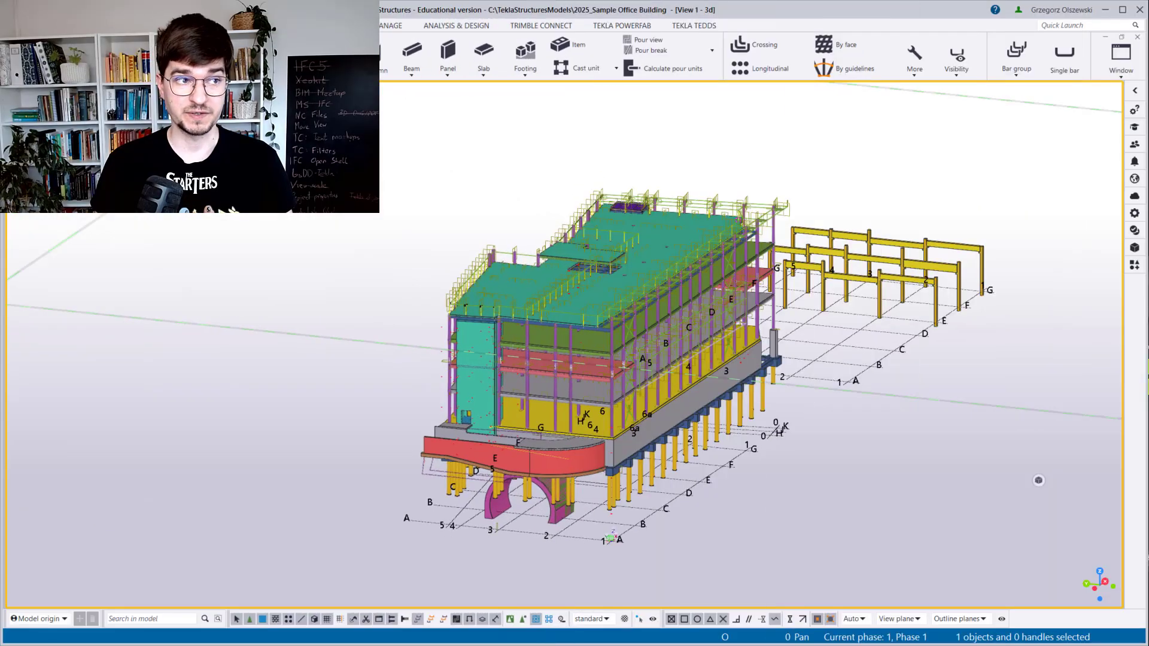
# Open the Export 3D DWG/DXF dialog in Tekla Structures, review its parameters and close it without exporting.
pyautogui.click(21, 25)
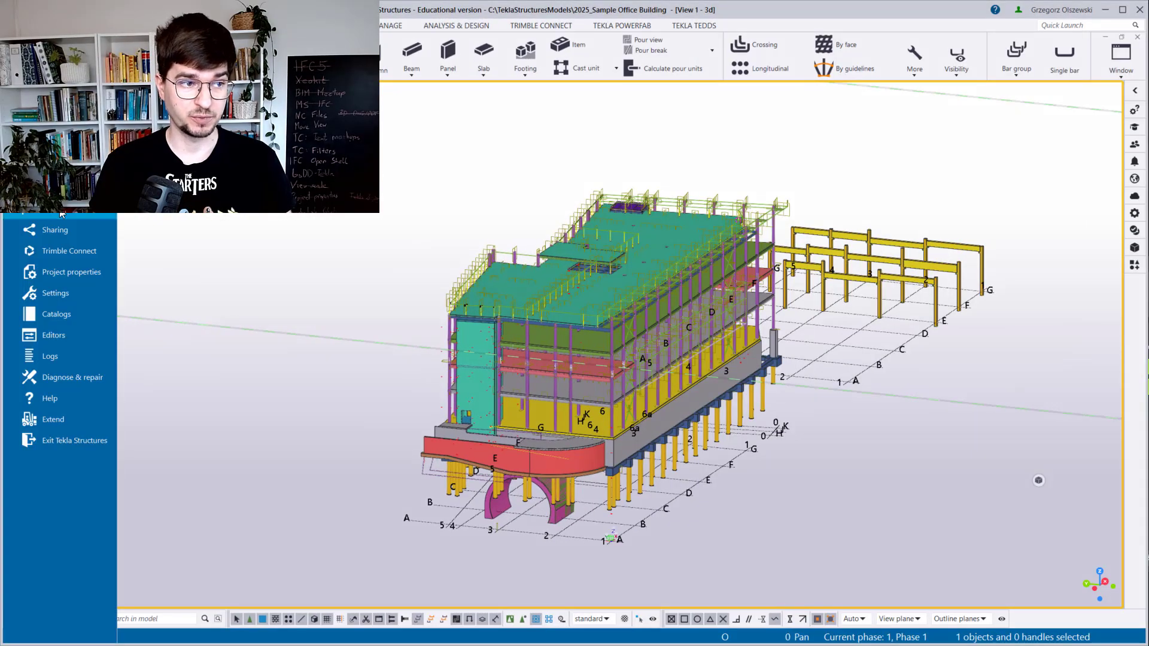
pyautogui.moveTo(60, 212)
pyautogui.click(155, 187)
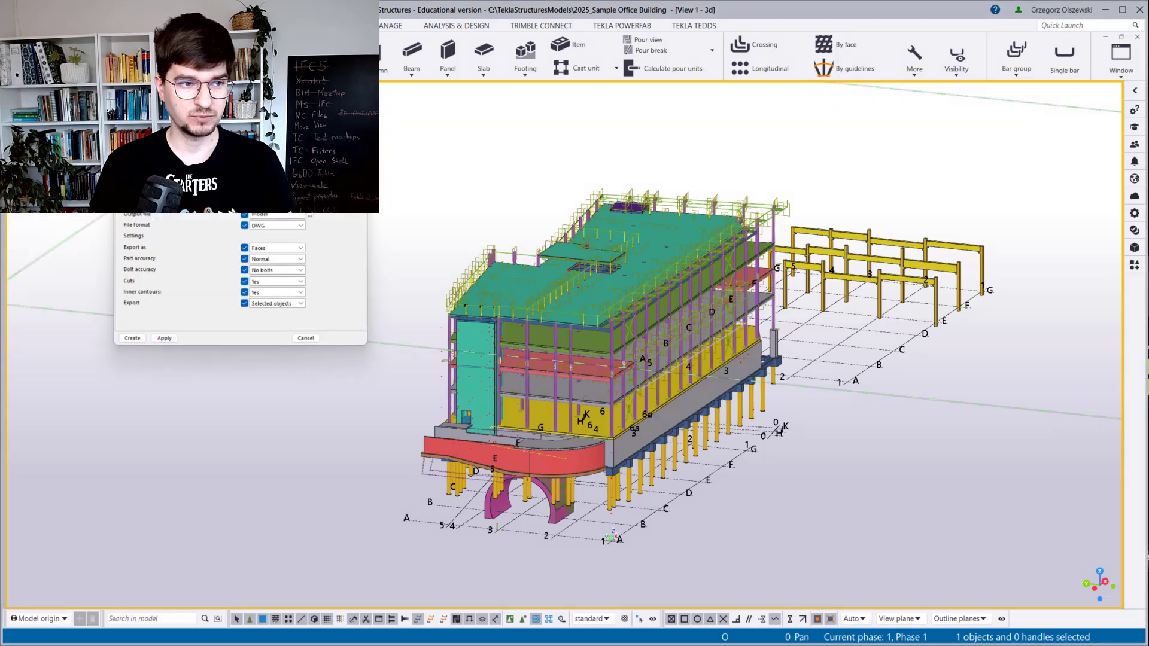
pyautogui.moveTo(262, 167); pyautogui.dragTo(624, 193)
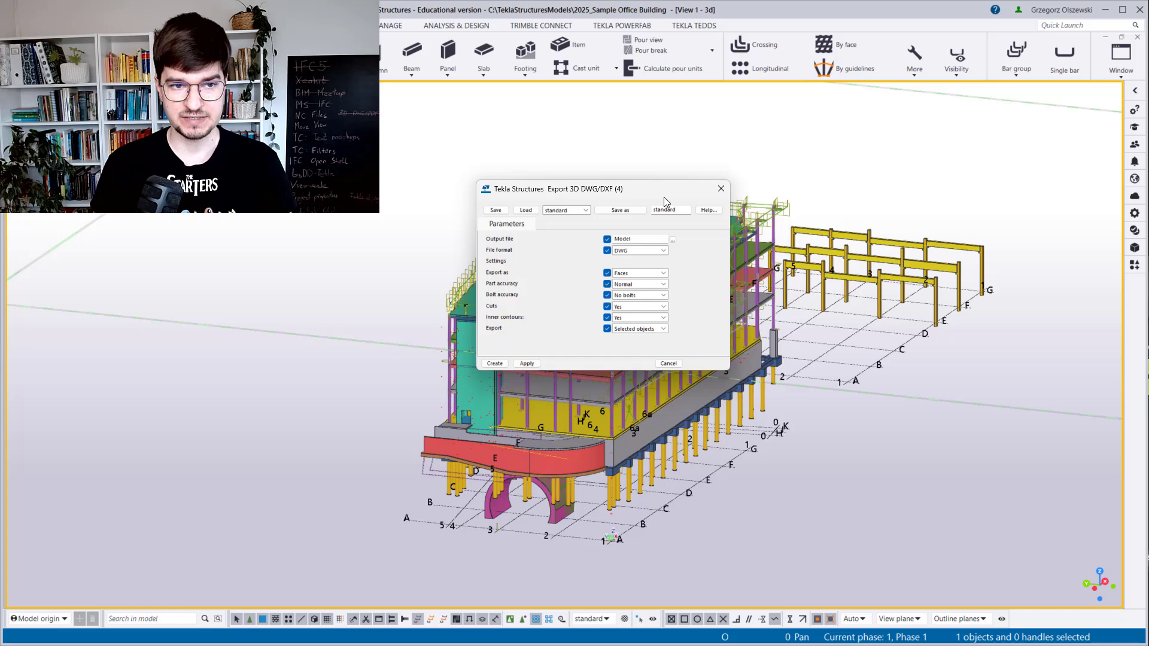
pyautogui.click(721, 190)
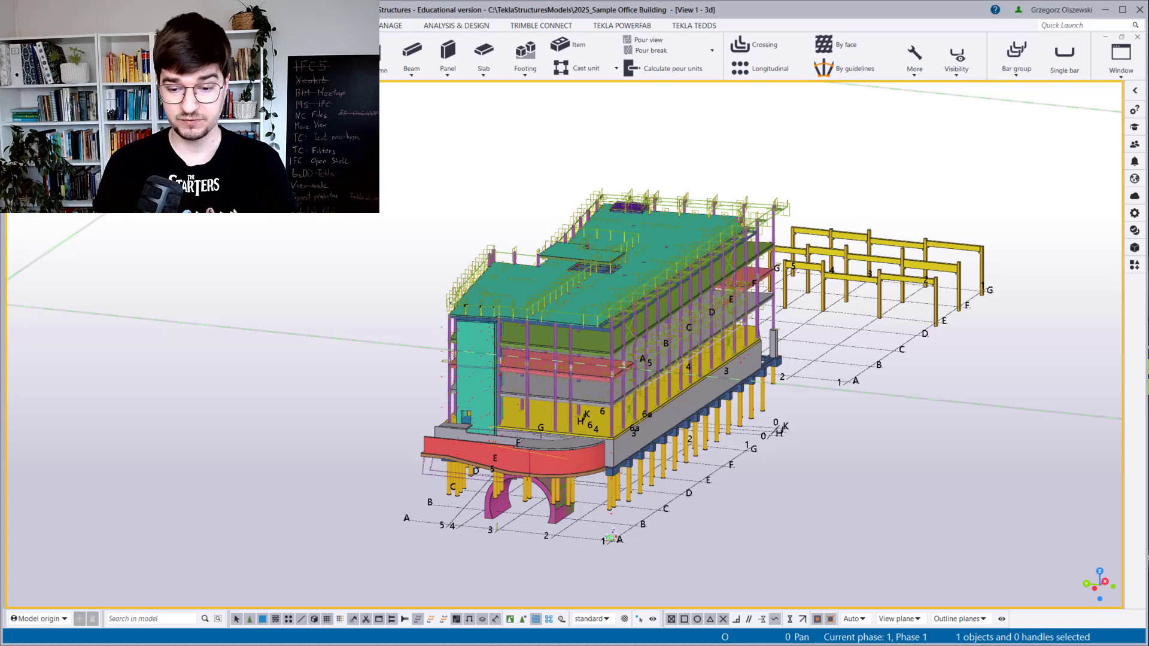
# Switch to Grasshopper and place an Export 3D DWG component below the Project Properties component.
pyautogui.hotkey('alt', 'Tab')
pyautogui.click(1107, 108)
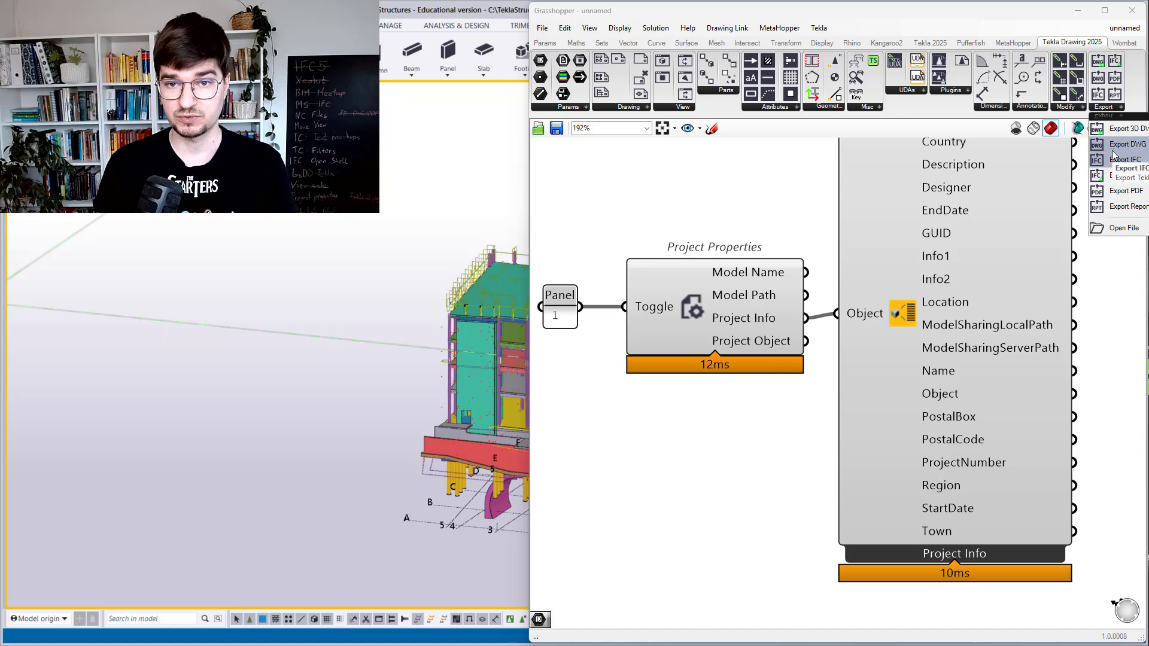
pyautogui.click(1129, 130)
pyautogui.scroll(-3, 850, 274)
pyautogui.click(710, 452)
pyautogui.scroll(2, 728, 451)
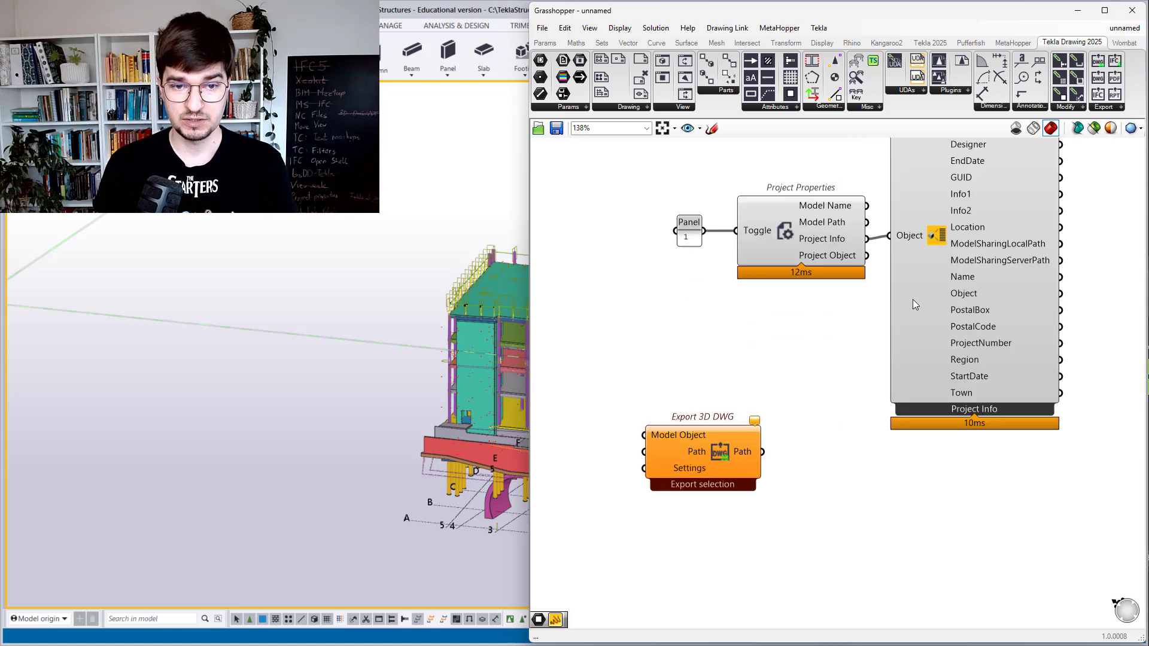
# Delete the panel, Project Properties and Expand Object components from the canvas.
pyautogui.moveTo(1076, 303); pyautogui.dragTo(679, 234)
pyautogui.press('Delete')
# Set the Export 3D DWG component's mode to Export all.
pyautogui.scroll(2, 644, 391)
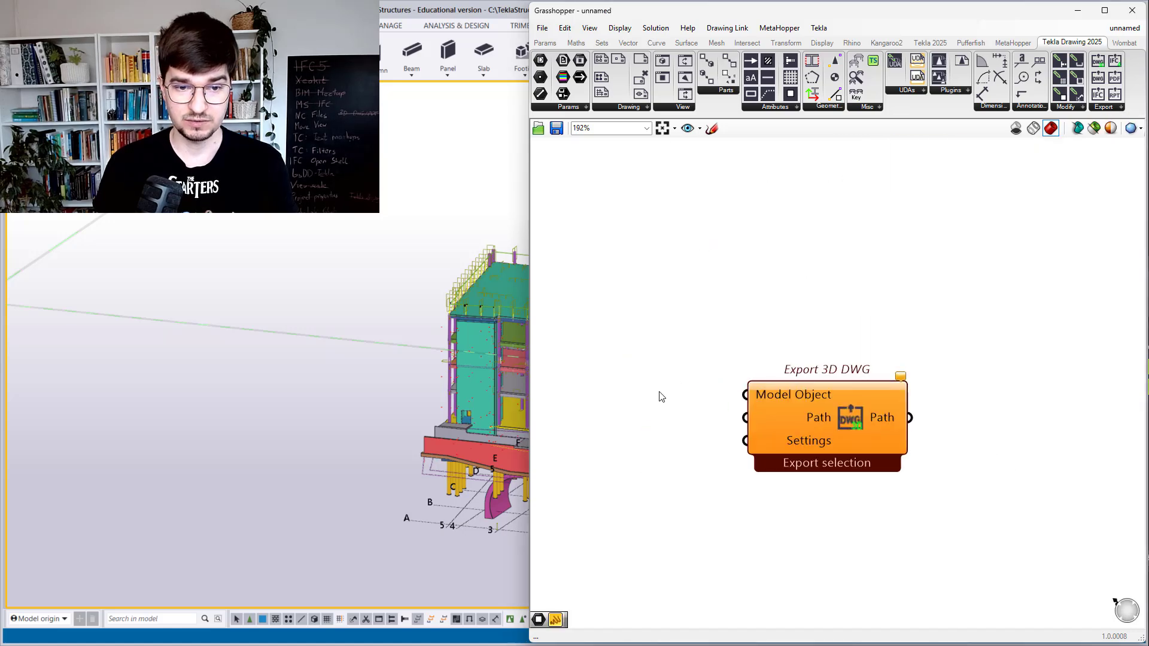
pyautogui.rightClick(834, 451)
pyautogui.click(886, 541)
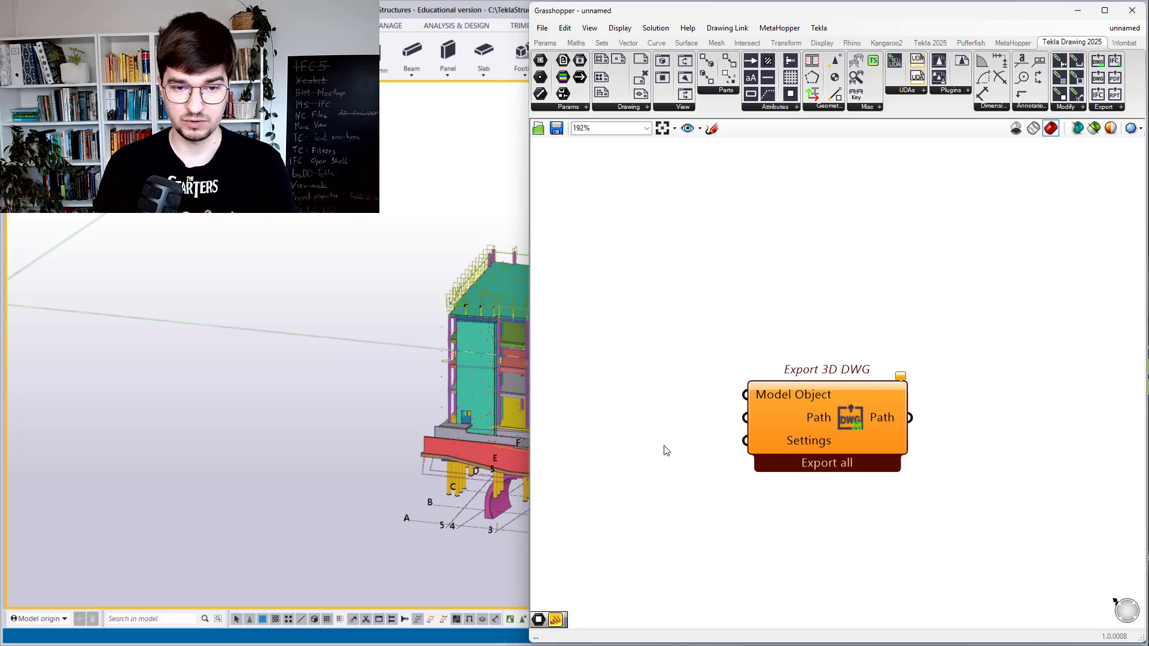
# Add a panel containing TestExport, connect it to the Export 3D DWG component's Path input, and align the component with it.
pyautogui.doubleClick(659, 443)
pyautogui.write('Panel')
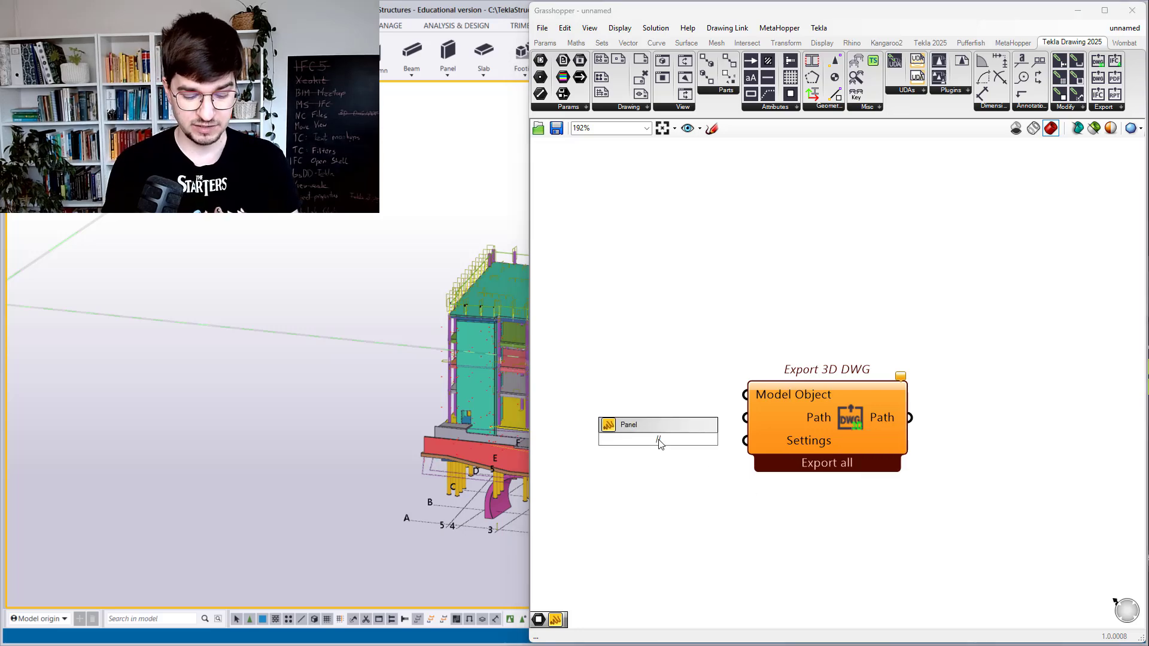
pyautogui.write('port')
pyautogui.press('Return')
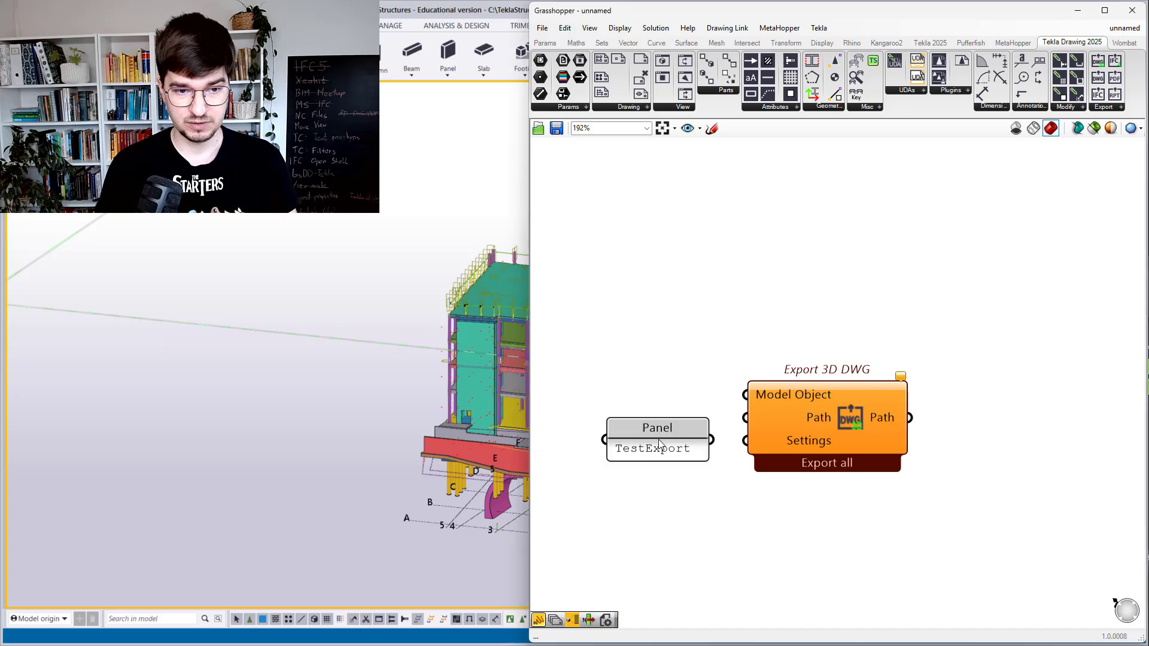
pyautogui.moveTo(711, 440); pyautogui.dragTo(748, 418)
pyautogui.moveTo(818, 439); pyautogui.dragTo(823, 448)
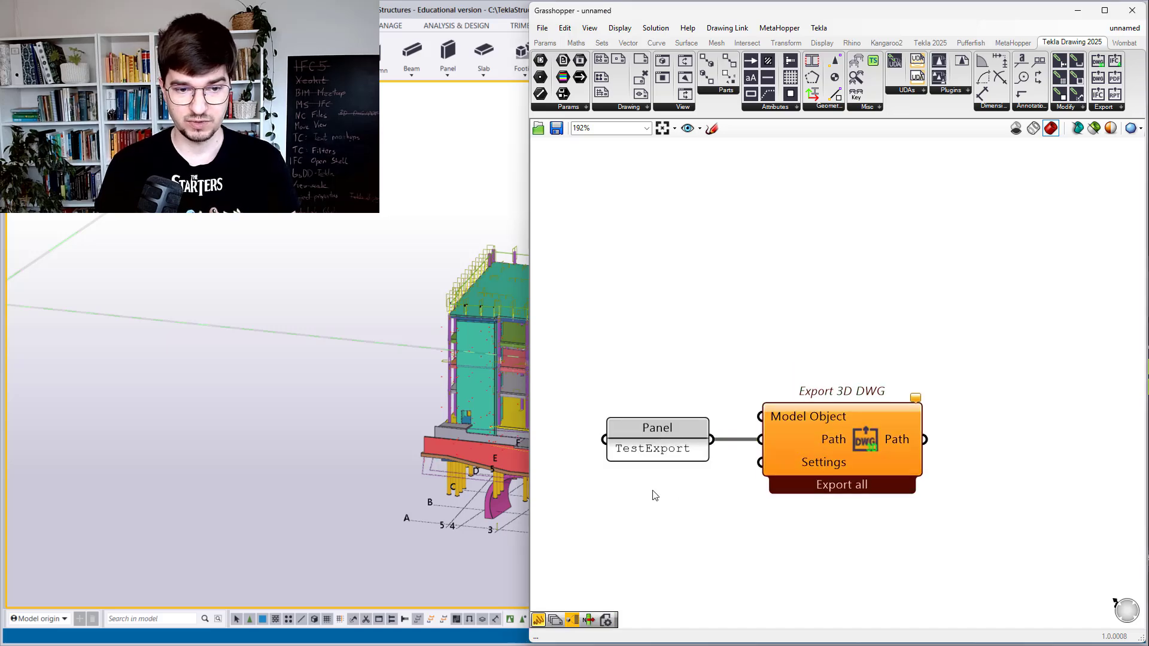
# Add a panel containing standard below the TestExport panel and connect it to the Settings input of Export 3D DWG.
pyautogui.doubleClick(654, 491)
pyautogui.write('//standard')
pyautogui.press('Return')
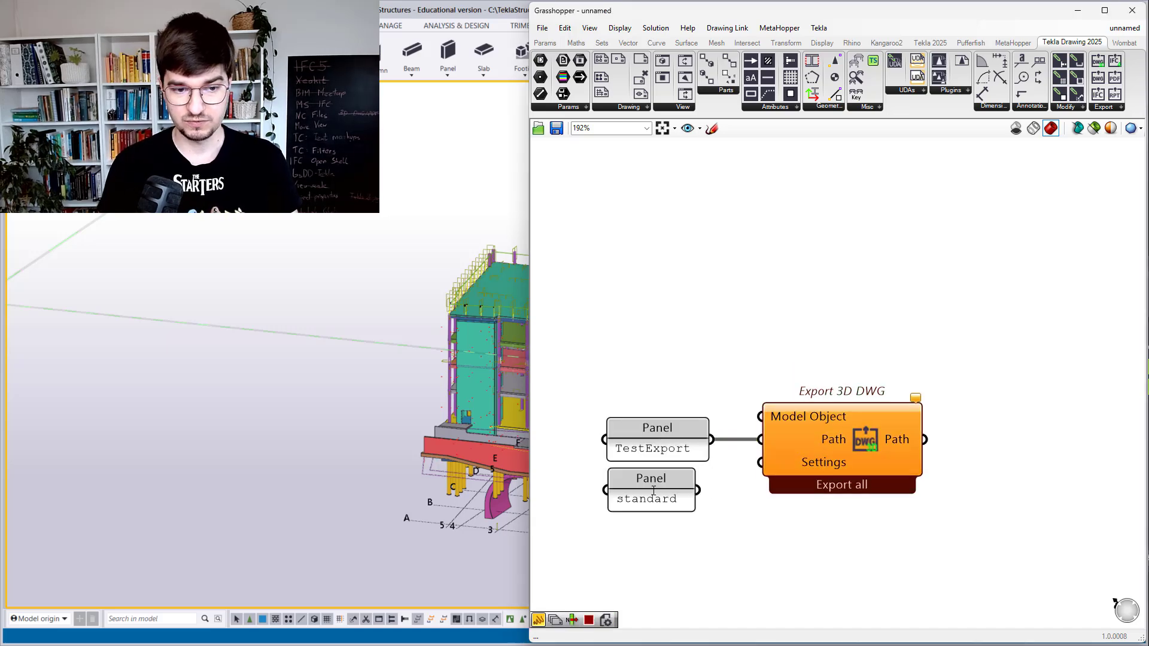
pyautogui.moveTo(698, 490); pyautogui.dragTo(760, 463)
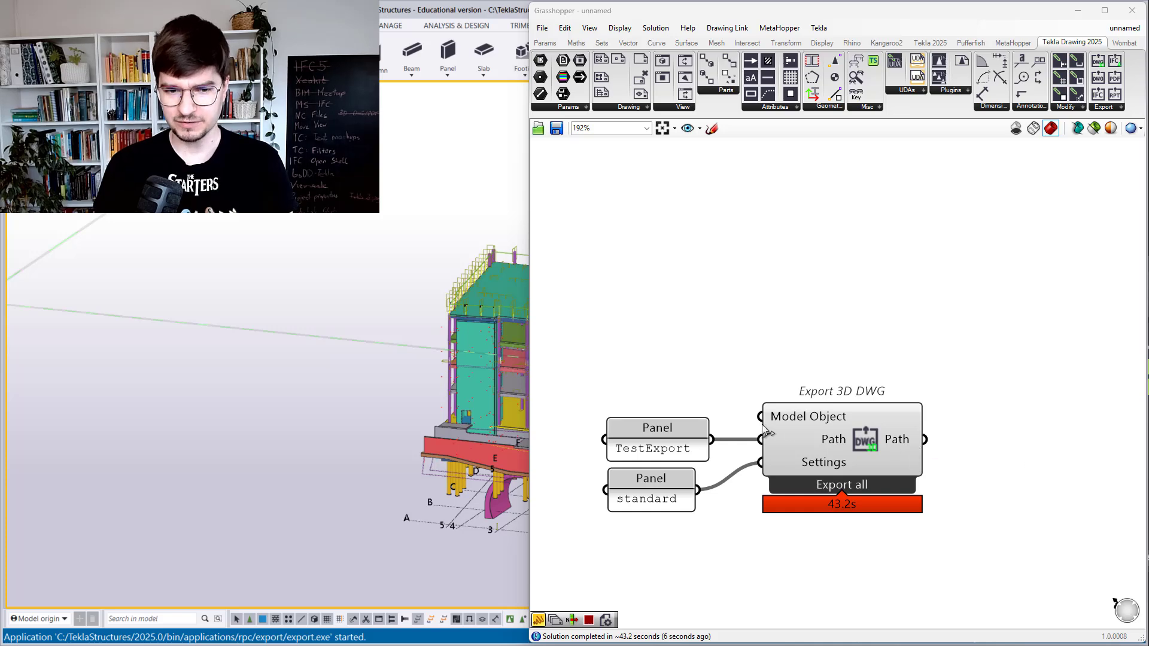
# Add an empty panel beside Export 3D DWG and connect the component's Path output to it.
pyautogui.scroll(1, 927, 442)
pyautogui.doubleClick(943, 441)
pyautogui.write('//')
pyautogui.press('Return')
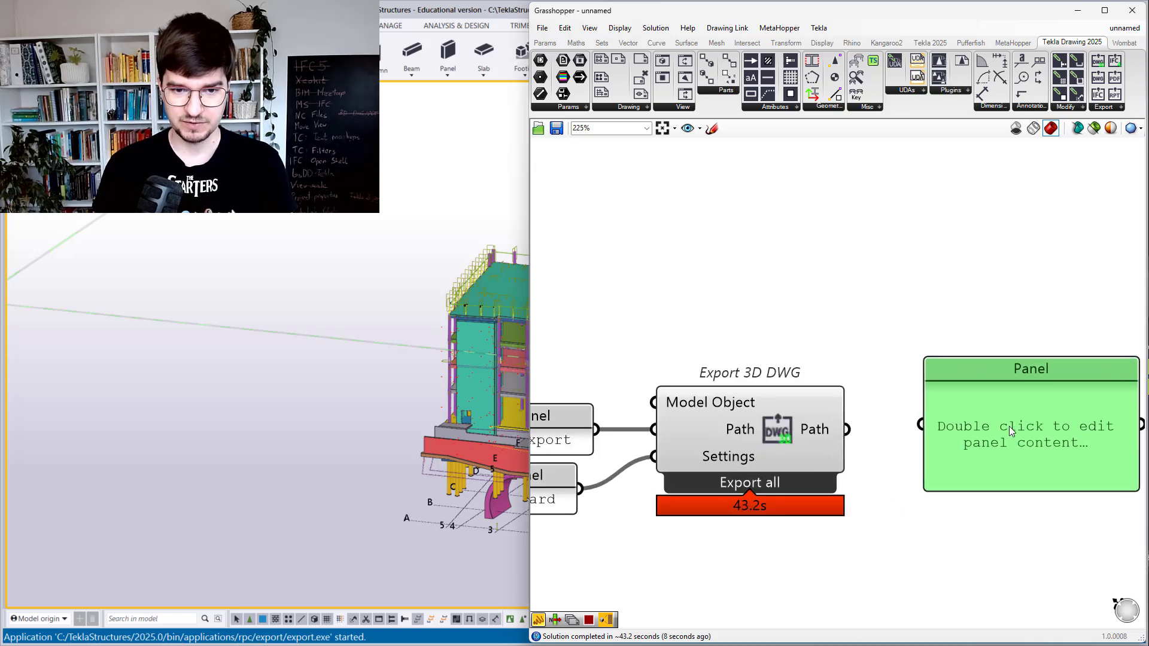
pyautogui.moveTo(920, 424); pyautogui.dragTo(853, 428)
pyautogui.scroll(-1, 830, 412)
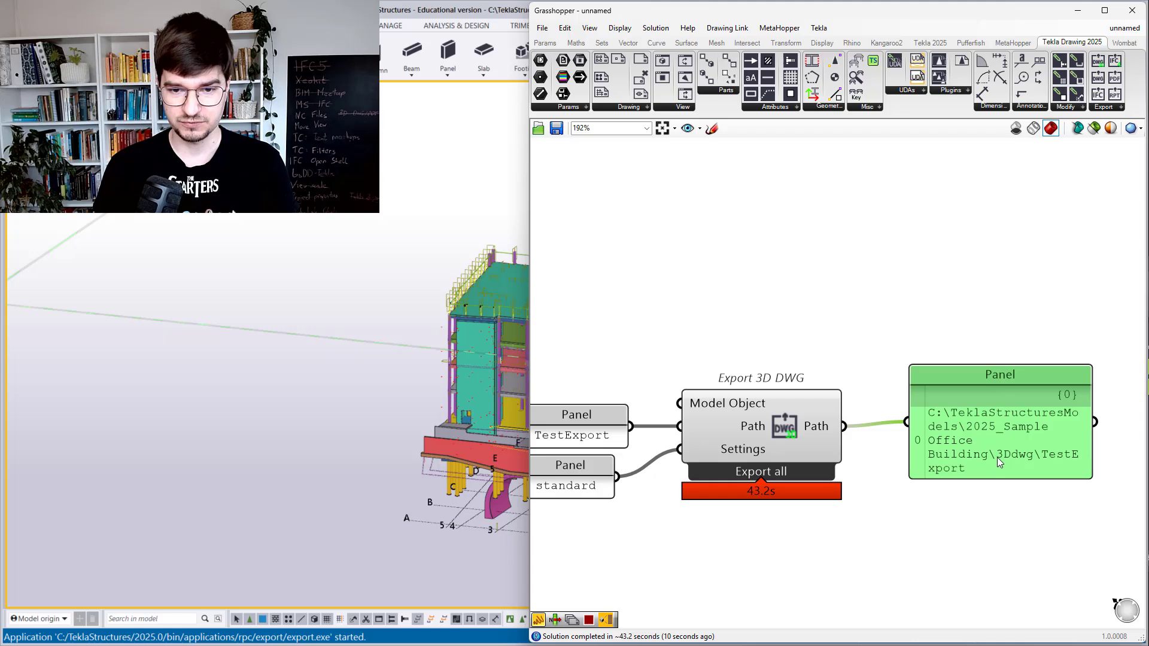
pyautogui.moveTo(997, 457); pyautogui.dragTo(985, 462)
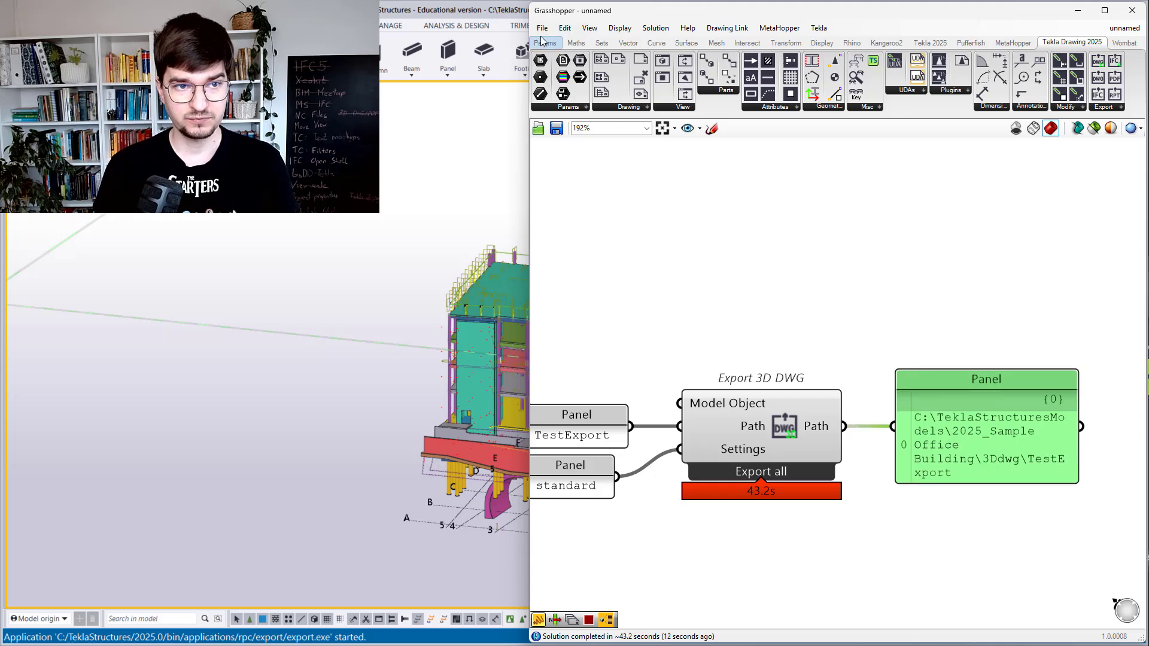
# Open the model folder from Tekla Structures, inspect the exported TestExport.dwg in the 3Ddwg folder, and close File Explorer.
pyautogui.click(23, 26)
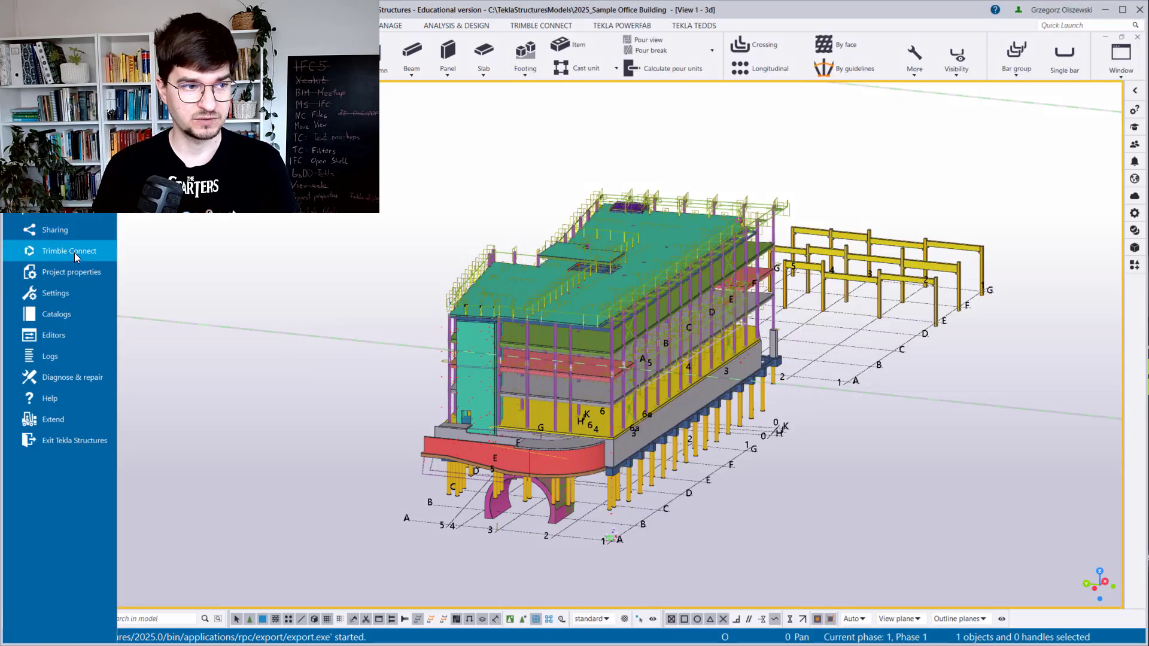
pyautogui.click(69, 145)
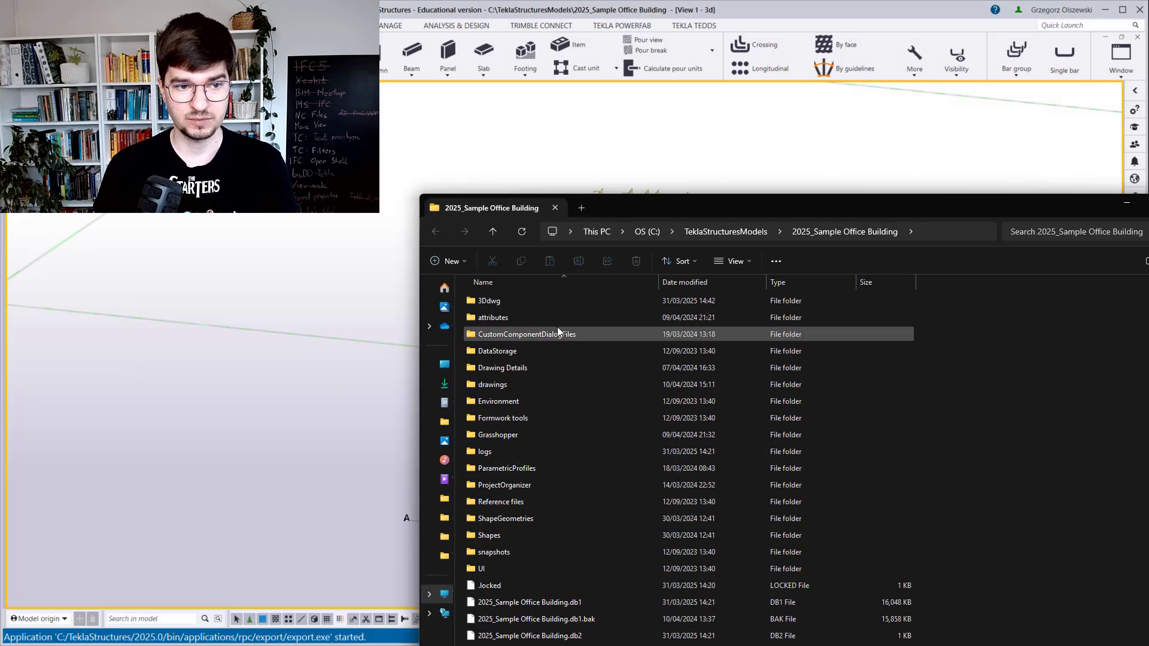
pyautogui.doubleClick(535, 302)
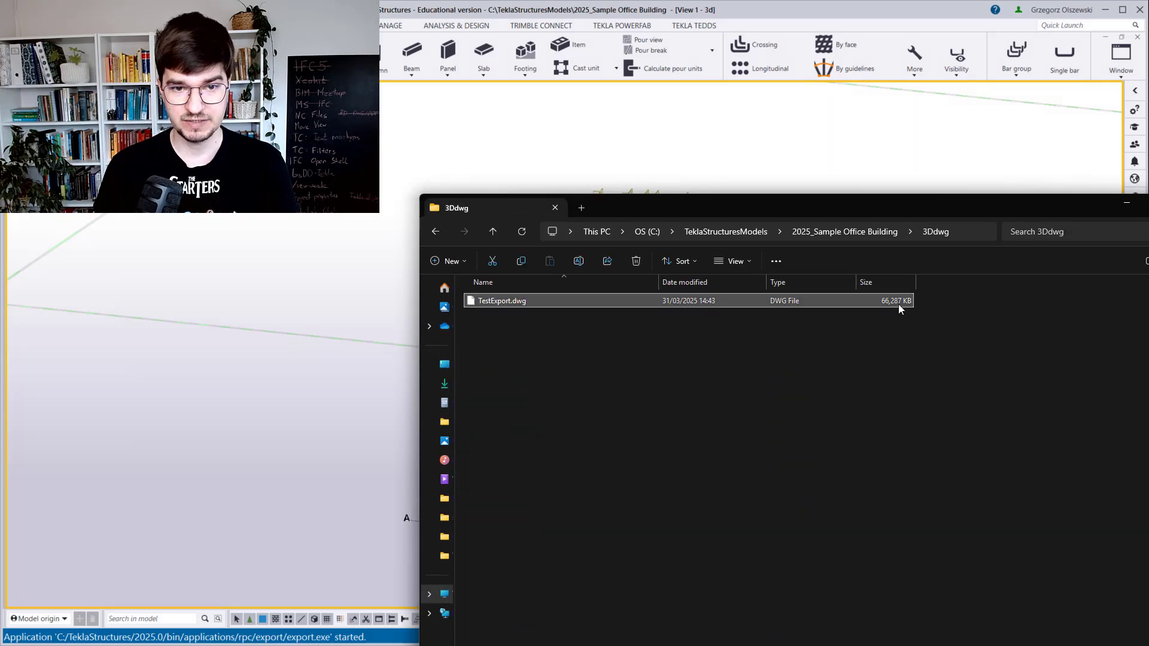
pyautogui.moveTo(658, 284); pyautogui.dragTo(555, 286)
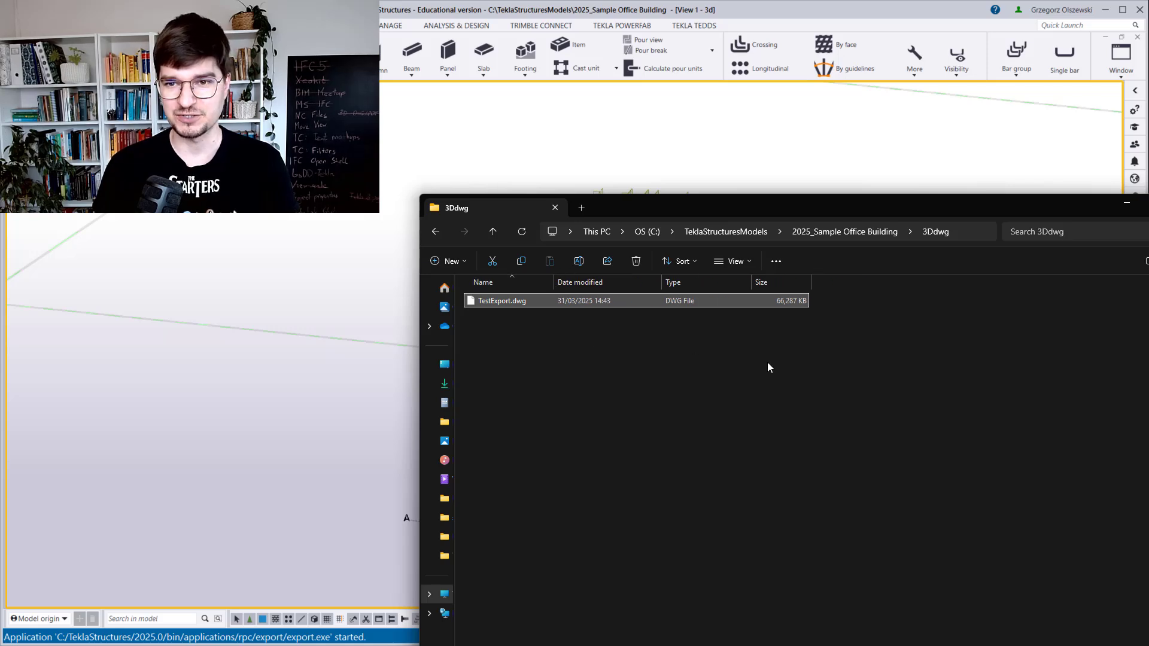
pyautogui.moveTo(1058, 207); pyautogui.dragTo(904, 175)
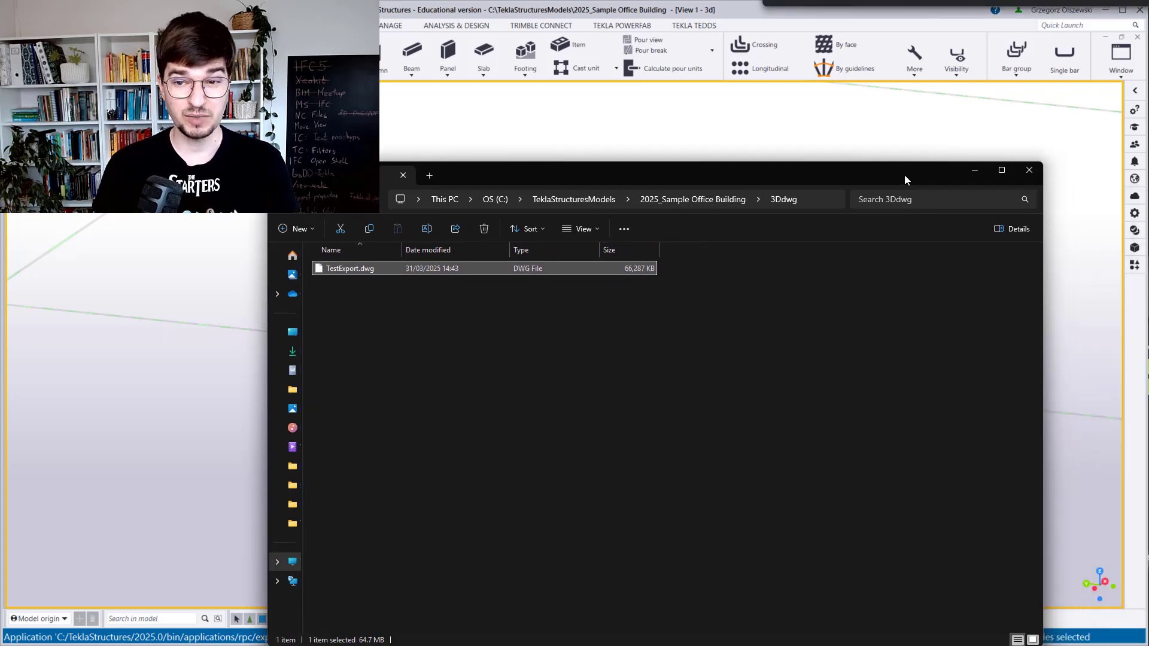
pyautogui.click(1030, 175)
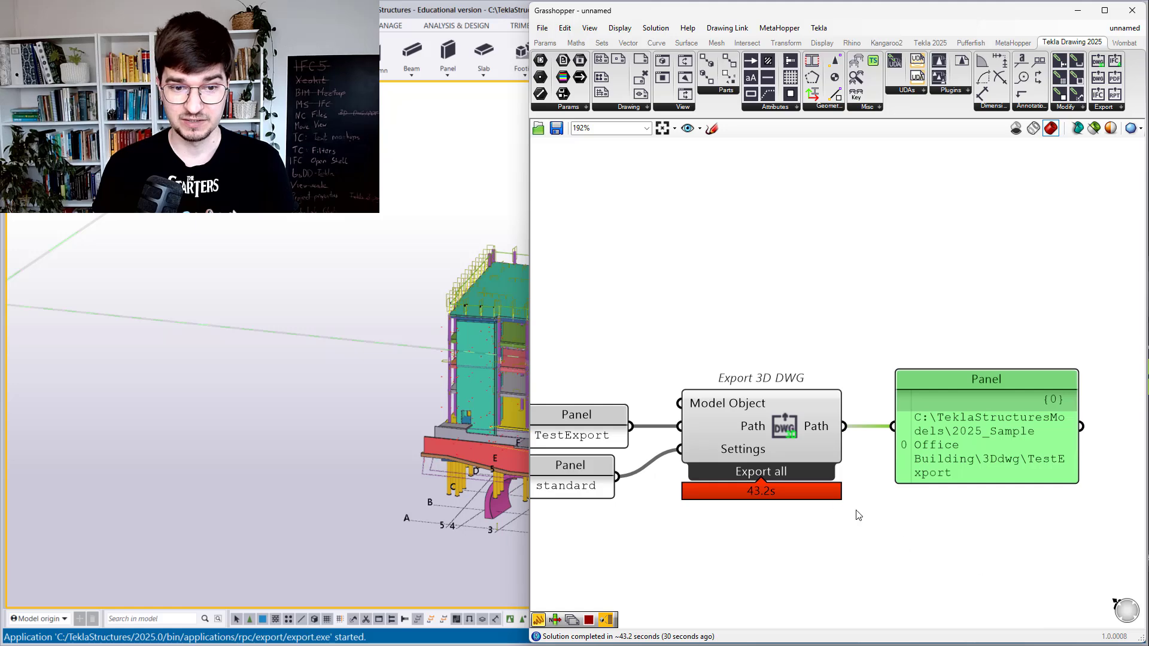
pyautogui.rightClick(795, 454)
pyautogui.click(823, 537)
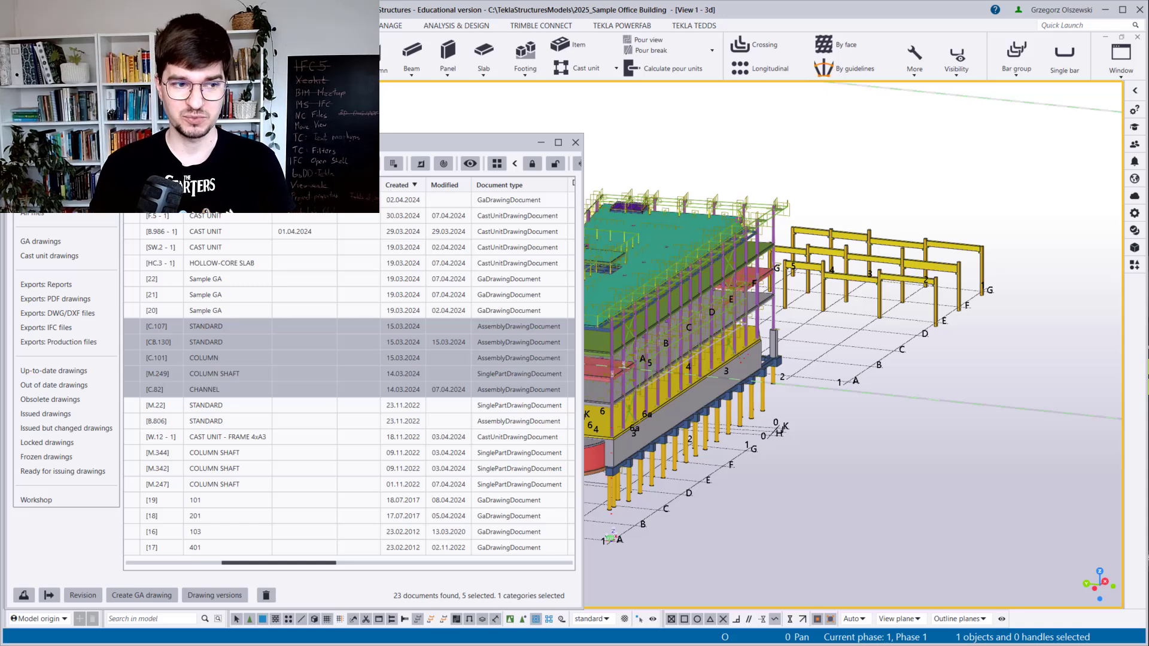
# Switch to Grasshopper and place an Export DWG component on the empty canvas.
pyautogui.hotkey('alt', 'Tab')
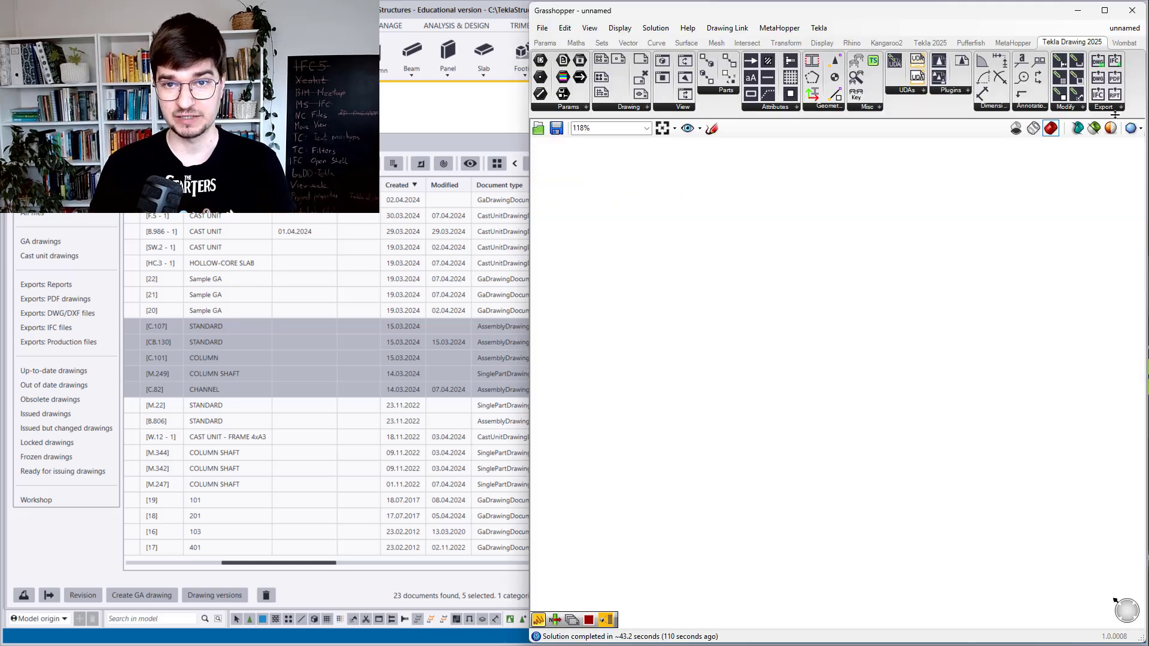
pyautogui.moveTo(1100, 81); pyautogui.dragTo(811, 346)
pyautogui.scroll(3, 812, 345)
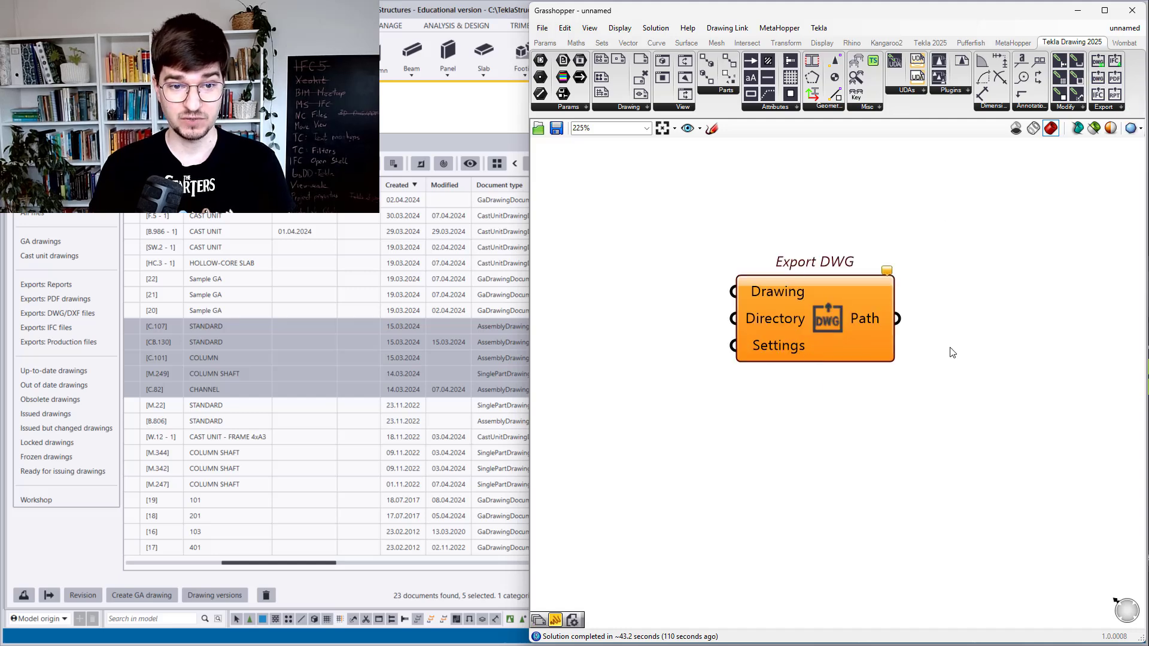
# Add a Selected Drawings component and connect its Drawing output to the Drawing input of Export DWG.
pyautogui.scroll(-3, 987, 358)
pyautogui.click(646, 107)
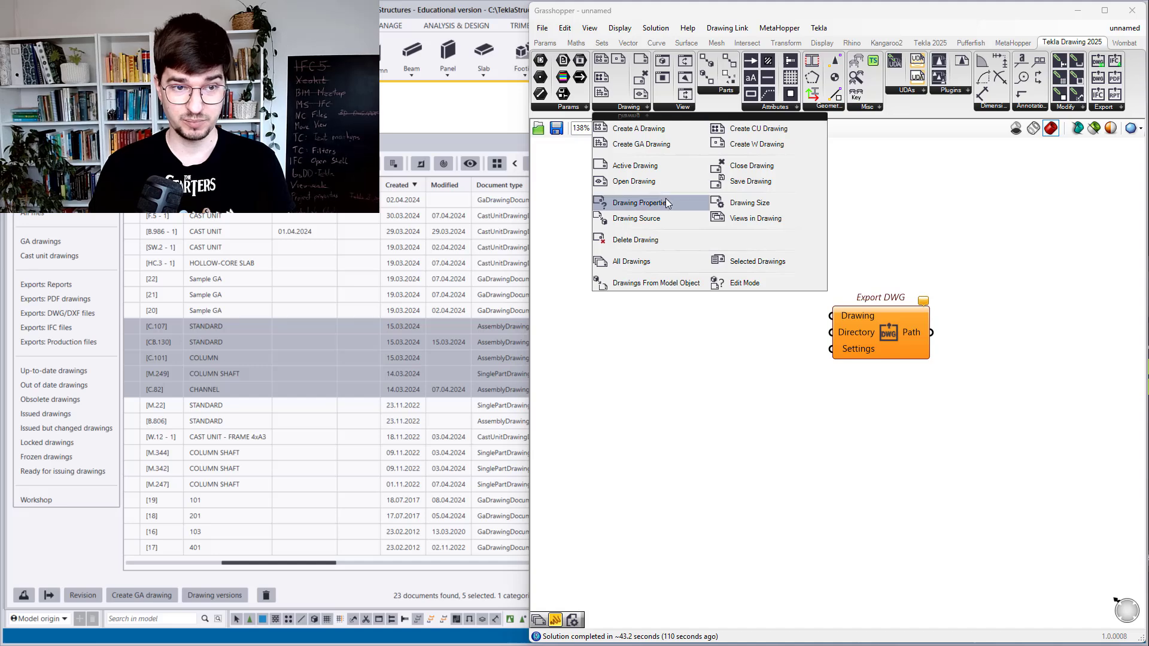
pyautogui.moveTo(757, 262)
pyautogui.mouseDown()
pyautogui.moveTo(674, 308)
pyautogui.moveTo(858, 314)
pyautogui.mouseUp()
pyautogui.scroll(-1, 772, 313)
pyautogui.scroll(3, 770, 316)
pyautogui.scroll(-2, 900, 321)
pyautogui.scroll(1, 641, 317)
# Add a panel containing 1 and connect it to the Toggle input of Selected Drawings.
pyautogui.doubleClick(608, 303)
pyautogui.write('//')
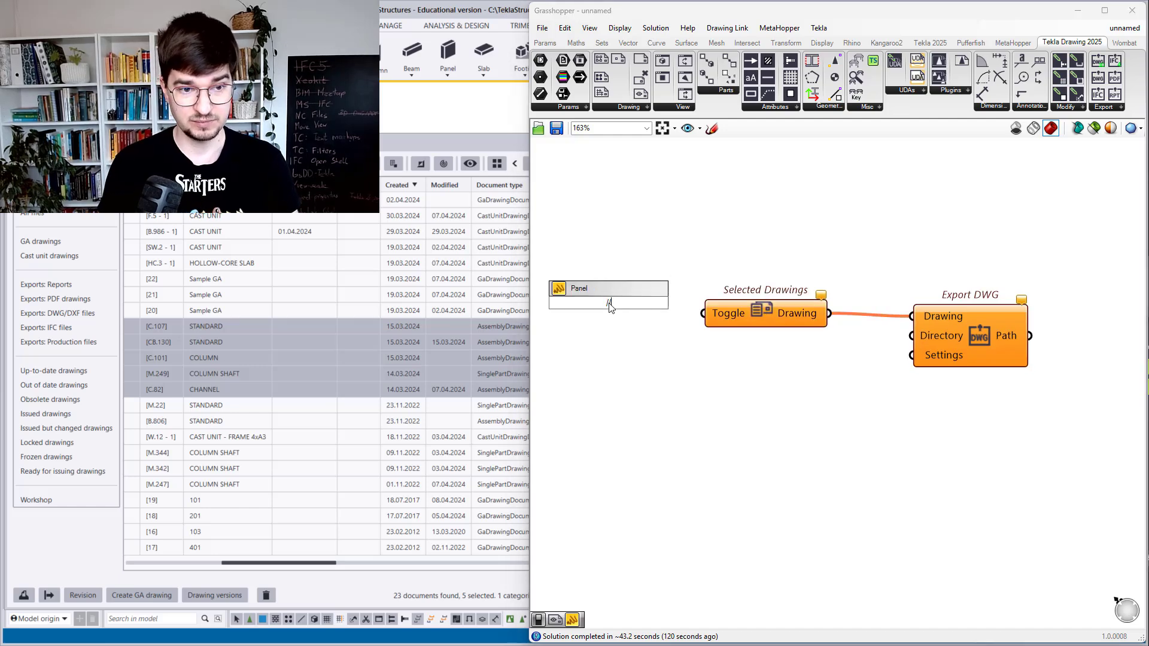
pyautogui.write('1')
pyautogui.press('Return')
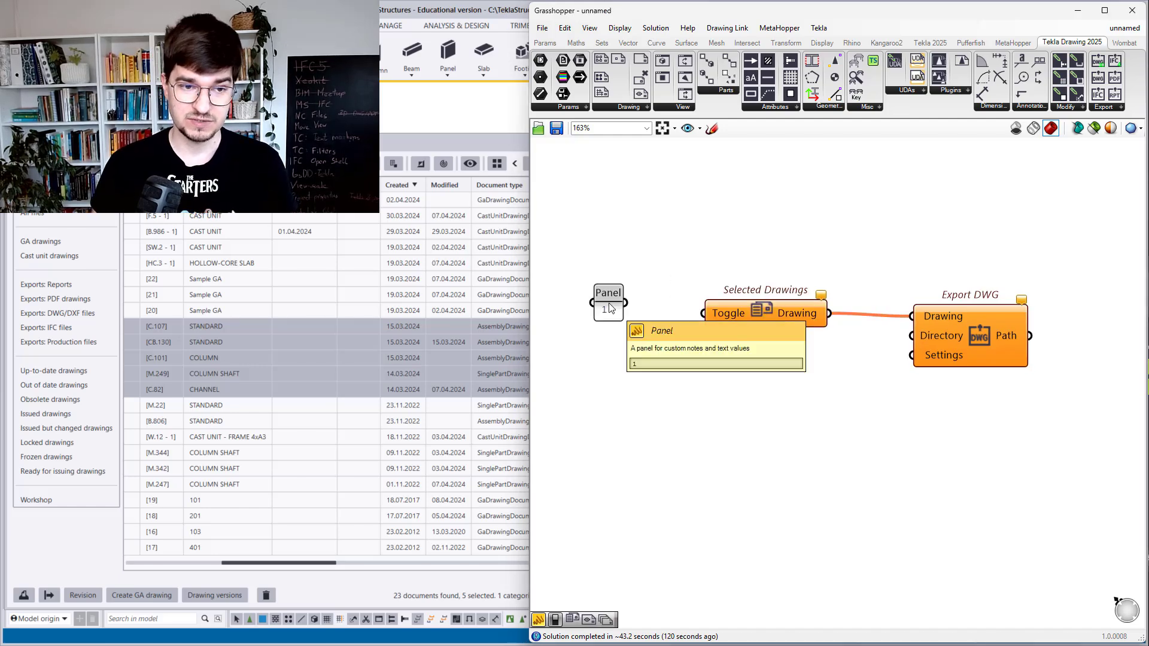
pyautogui.moveTo(625, 302); pyautogui.dragTo(703, 313)
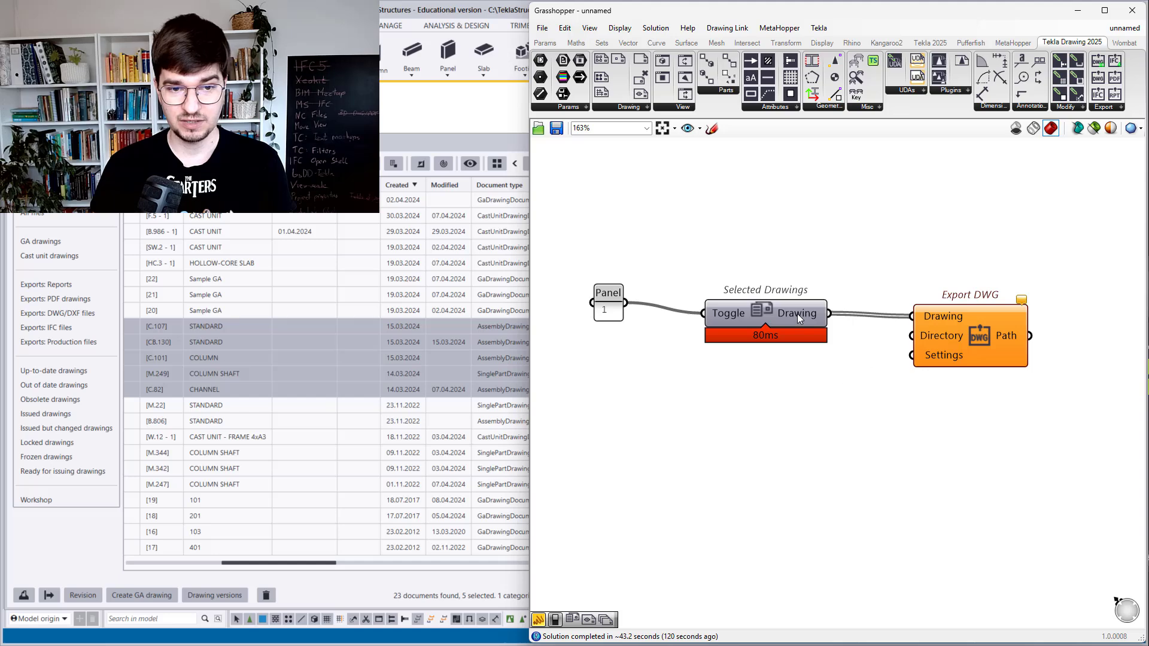
pyautogui.moveTo(797, 313)
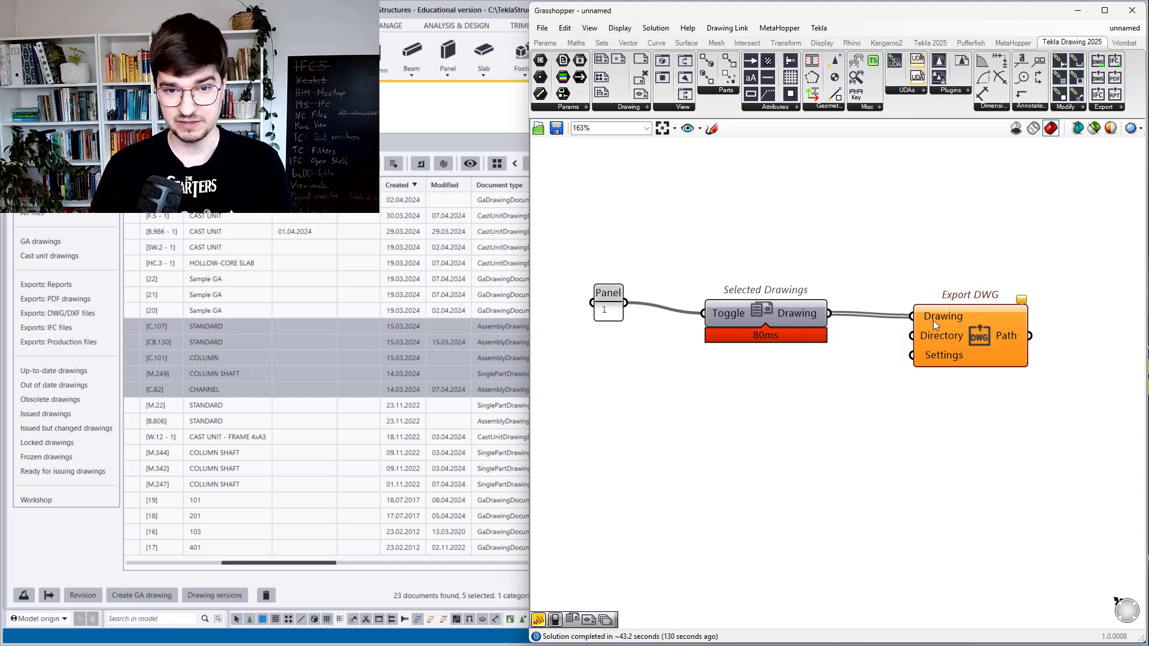
pyautogui.moveTo(1019, 304)
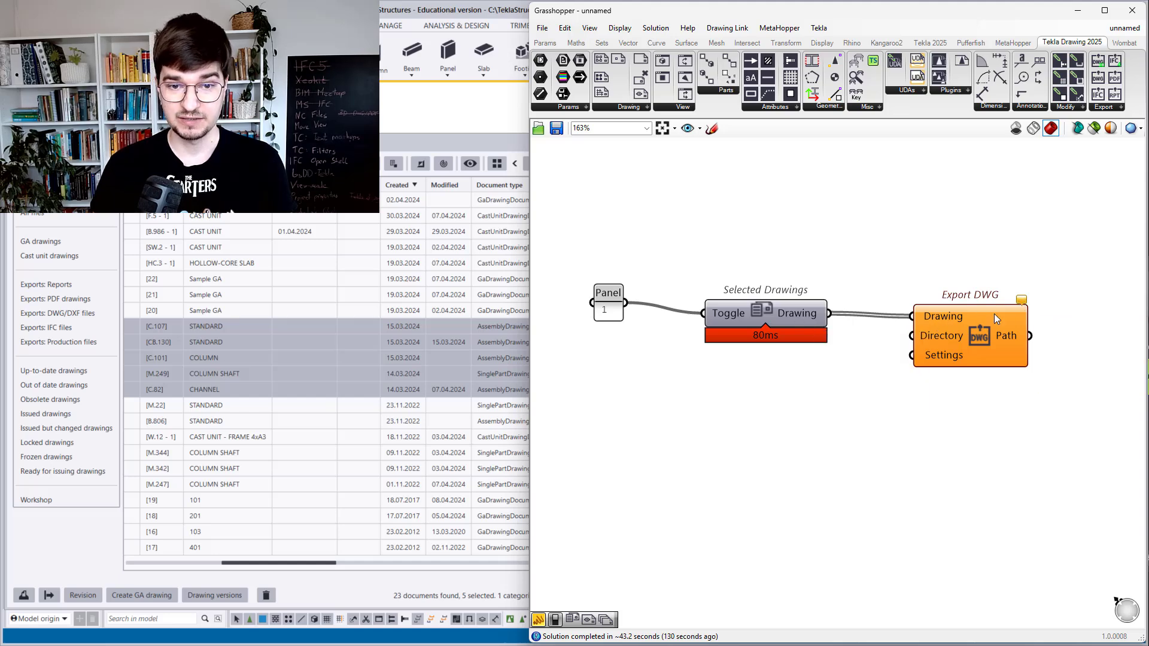
# Add a panel containing C:\Temp\CurrentDrawings and connect it to the Directory input of Export DWG.
pyautogui.doubleClick(698, 408)
pyautogui.write('//')
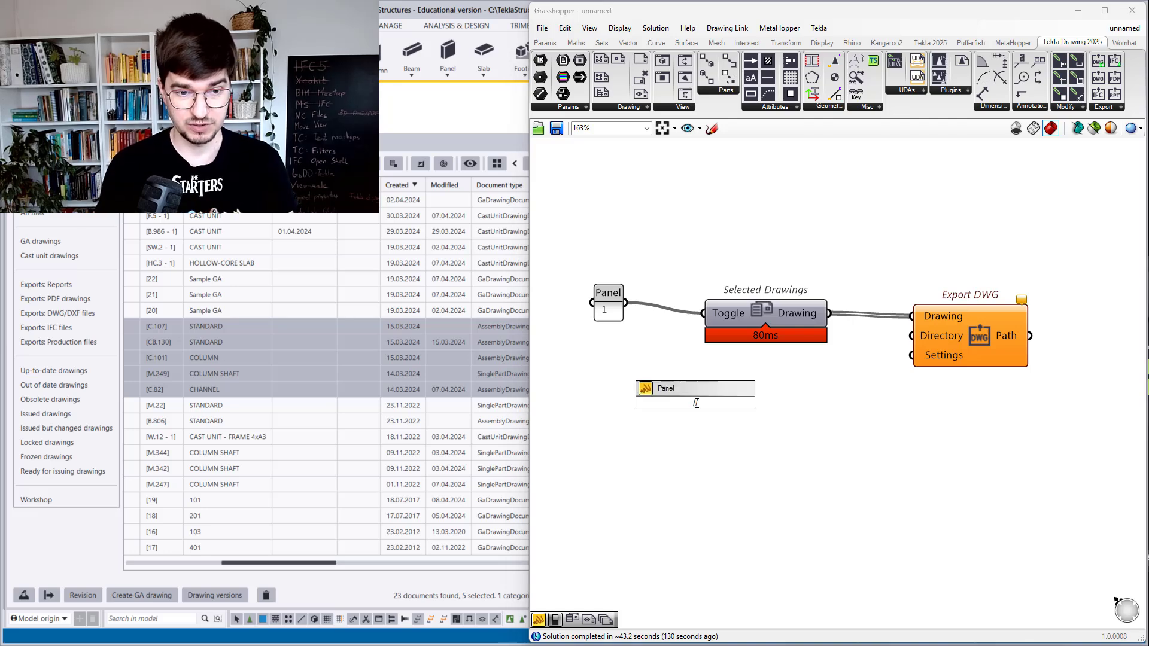
pyautogui.write('C:\\Temp')
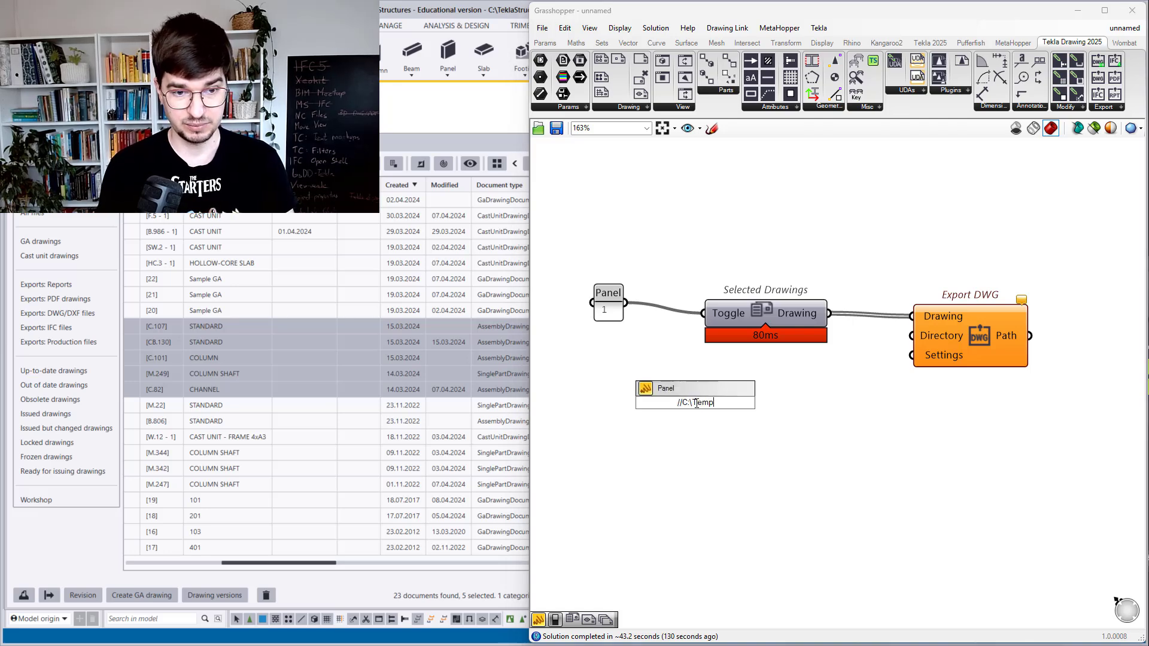
pyautogui.write('\\')
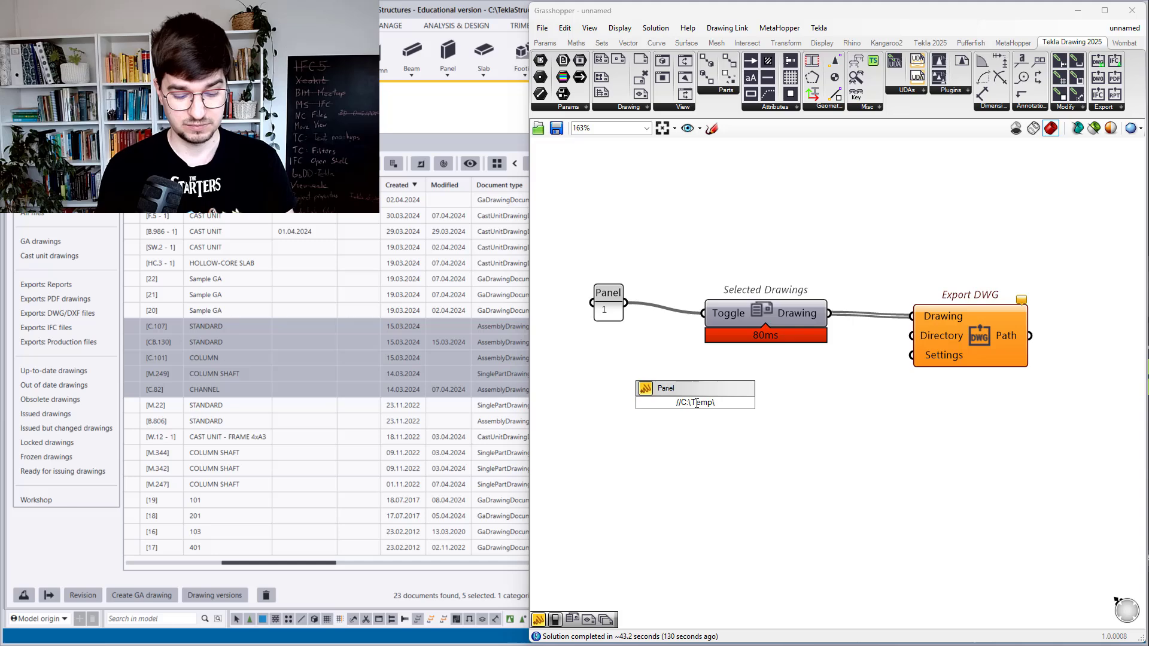
pyautogui.write('CurrentDrawings')
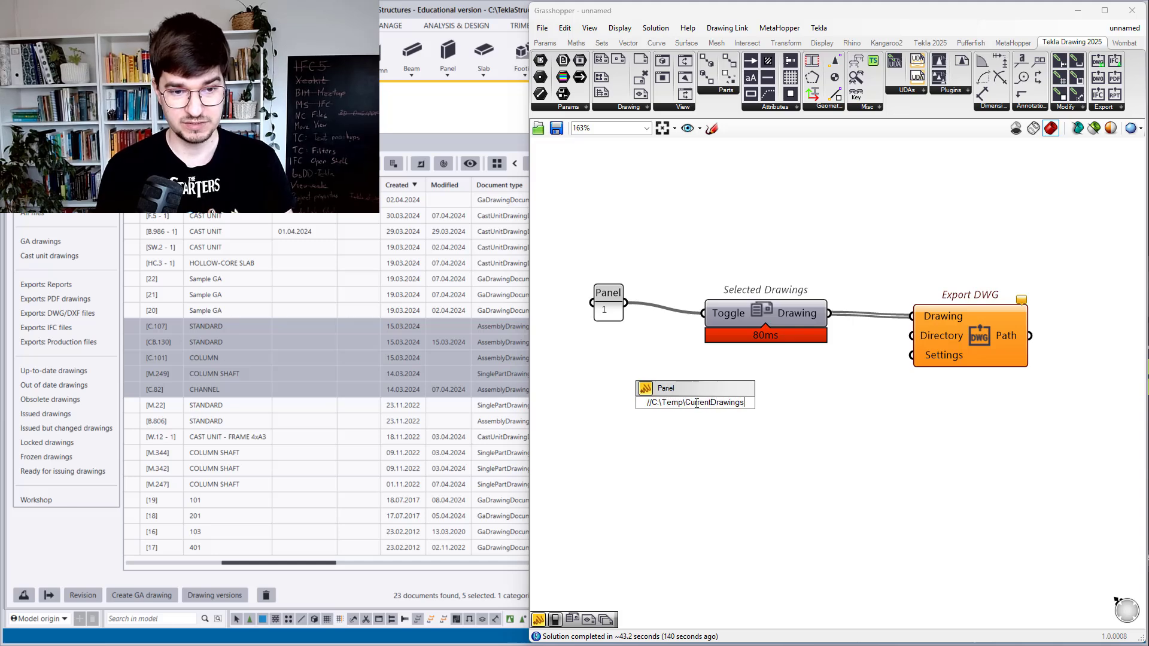
pyautogui.press('Return')
pyautogui.moveTo(782, 402); pyautogui.dragTo(904, 344)
# Add a panel containing standard and connect it to the Settings input of Export DWG to run the export.
pyautogui.doubleClick(766, 469)
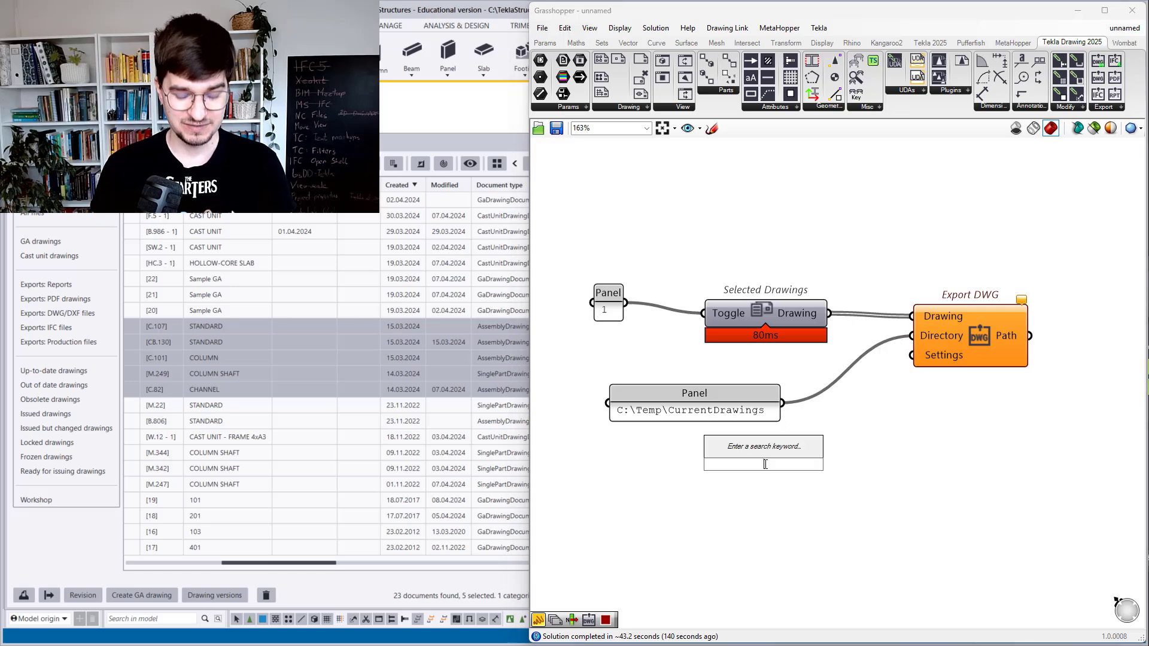
pyautogui.write('//standard')
pyautogui.press('Return')
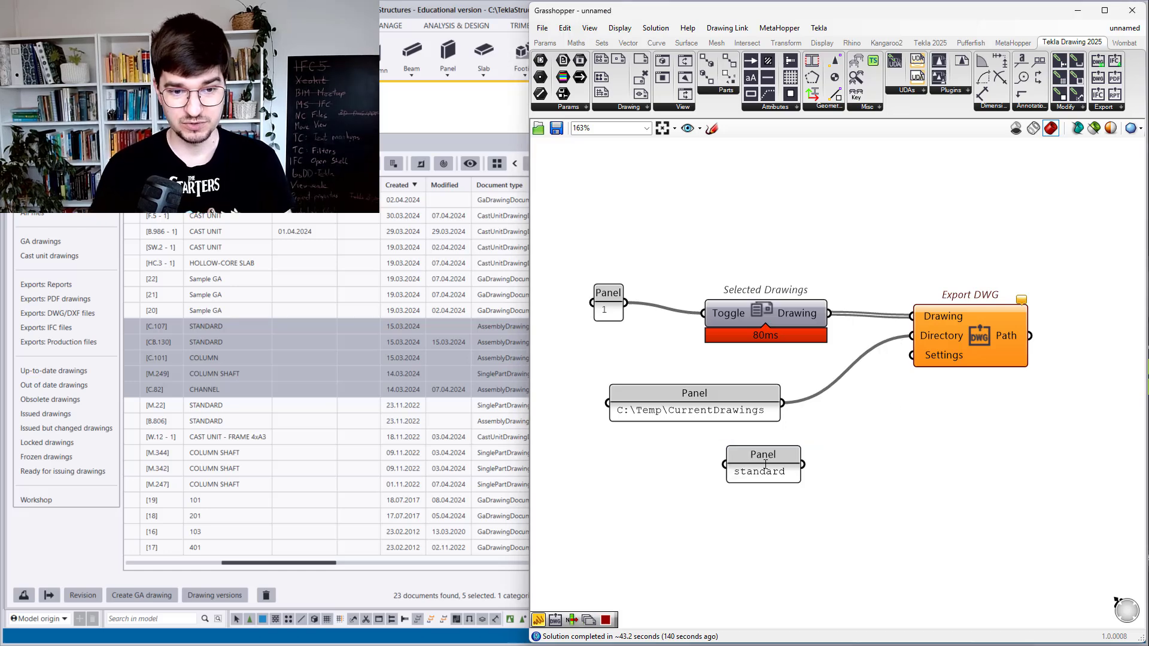
pyautogui.moveTo(803, 464); pyautogui.dragTo(913, 356)
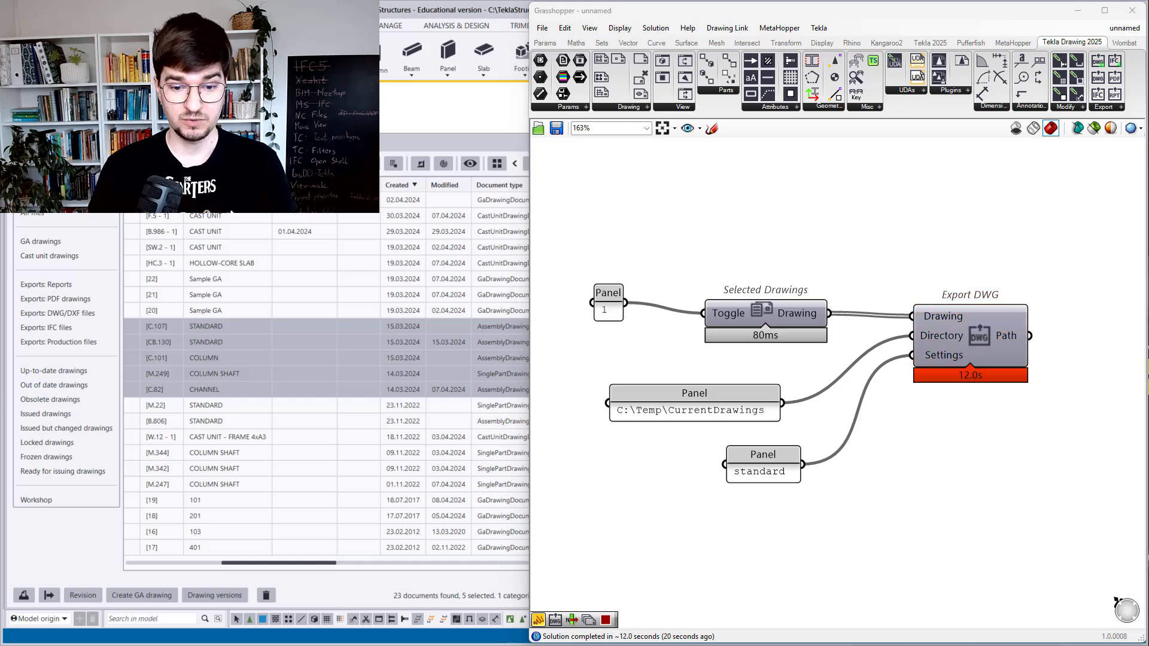
# Switch to the CurrentDrawings folder in File Explorer and examine the exported DWG files.
pyautogui.hotkey('alt', 'Tab')
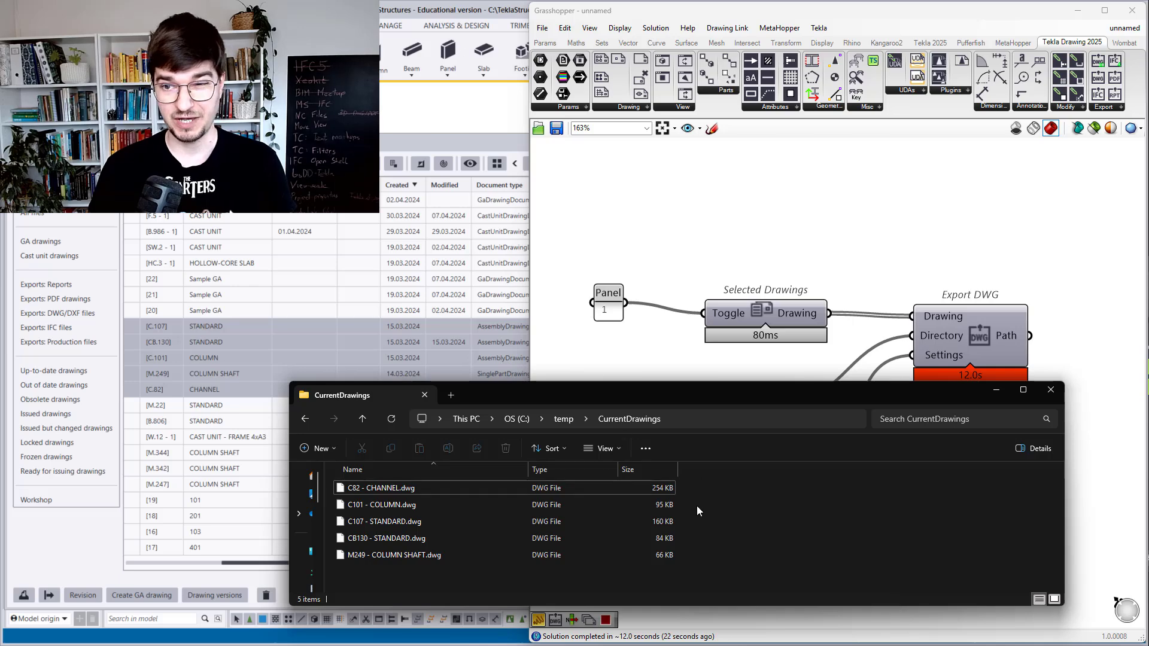
pyautogui.moveTo(742, 568); pyautogui.dragTo(513, 485)
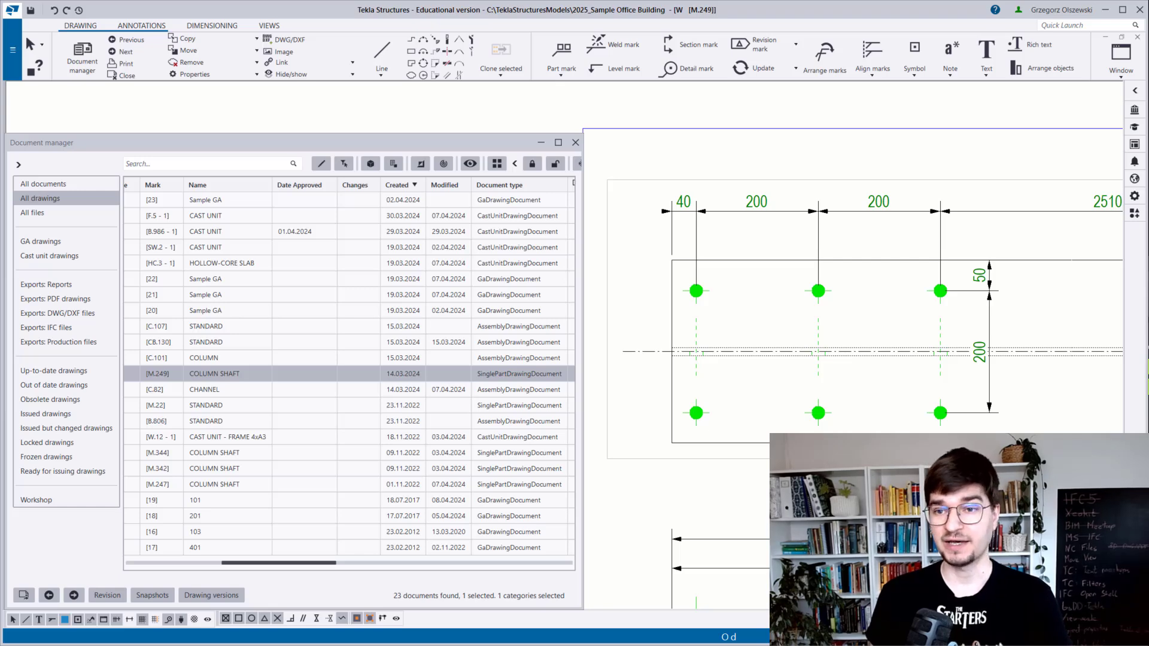
# Switch to Grasshopper, move its window clear of the open drawing, and place a Drawing Object parameter on the canvas.
pyautogui.hotkey('alt', 'Tab')
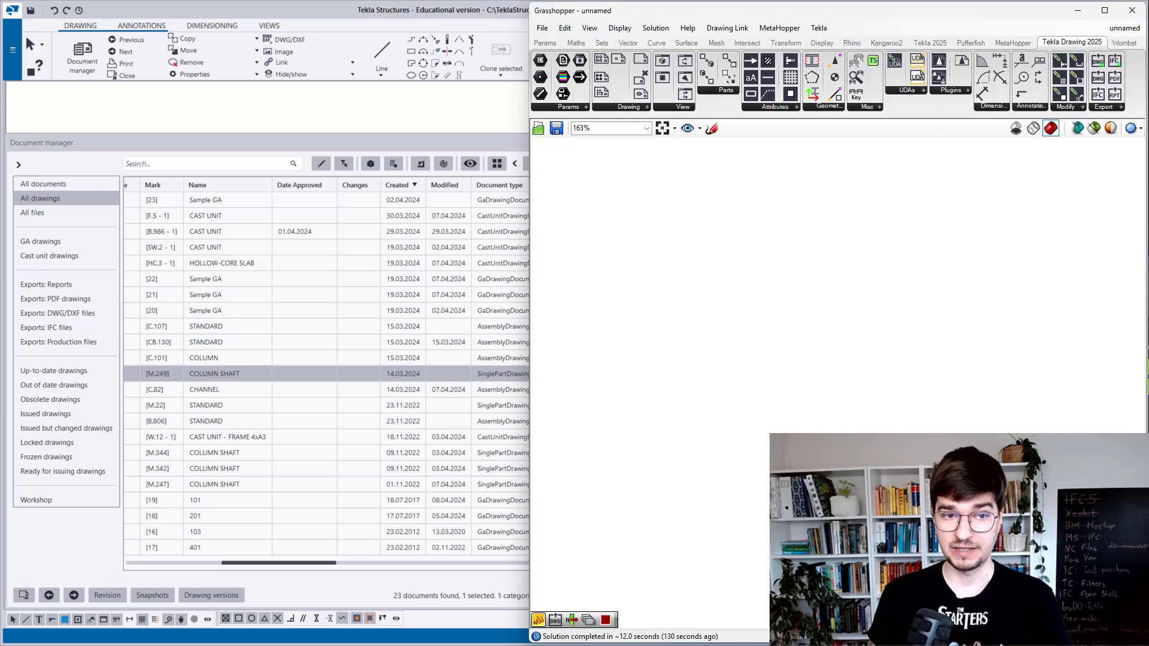
pyautogui.moveTo(839, 6)
pyautogui.mouseDown()
pyautogui.moveTo(362, 7)
pyautogui.moveTo(325, 19)
pyautogui.mouseUp()
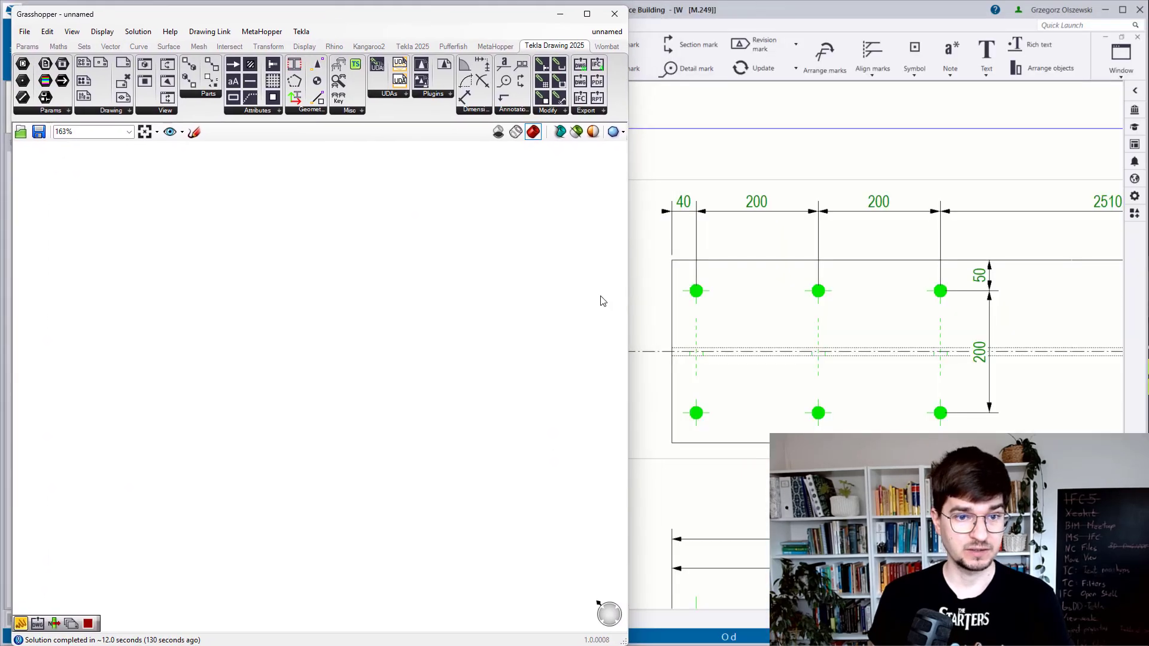
pyautogui.scroll(-2, 773, 275)
pyautogui.moveTo(40, 70)
pyautogui.mouseDown()
pyautogui.moveTo(177, 274)
pyautogui.moveTo(246, 328)
pyautogui.mouseUp()
# Assign the beam's dimensioned view in the open drawing to the Drawing Object parameter.
pyautogui.rightClick(261, 326)
pyautogui.click(287, 451)
pyautogui.scroll(1, 667, 353)
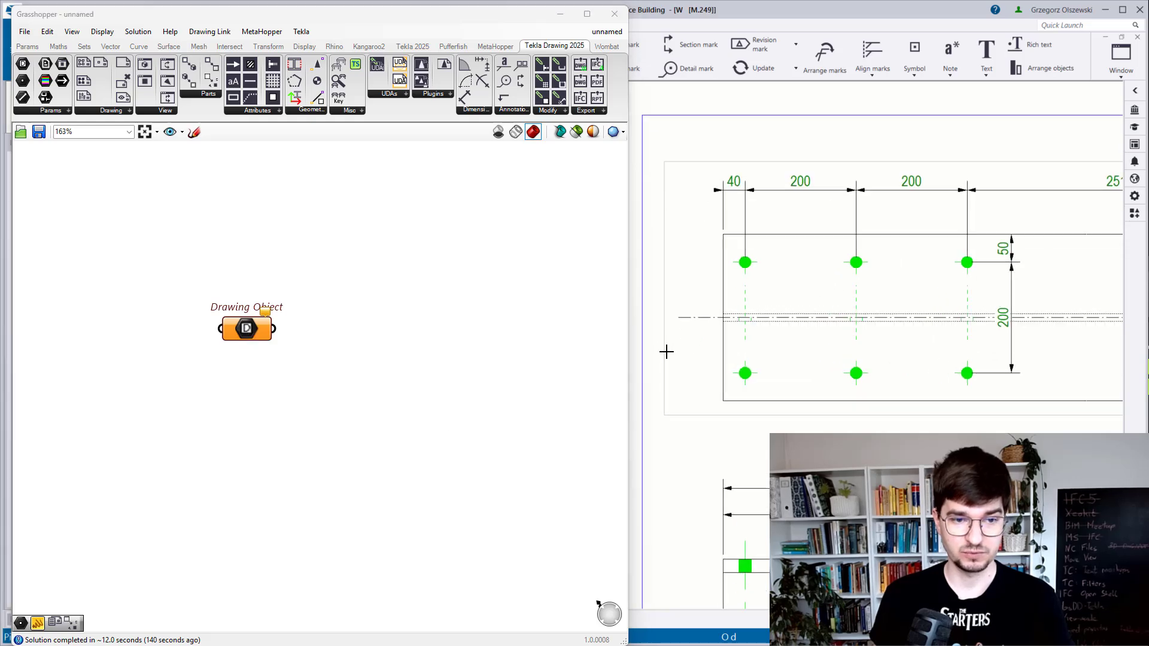
pyautogui.click(665, 351)
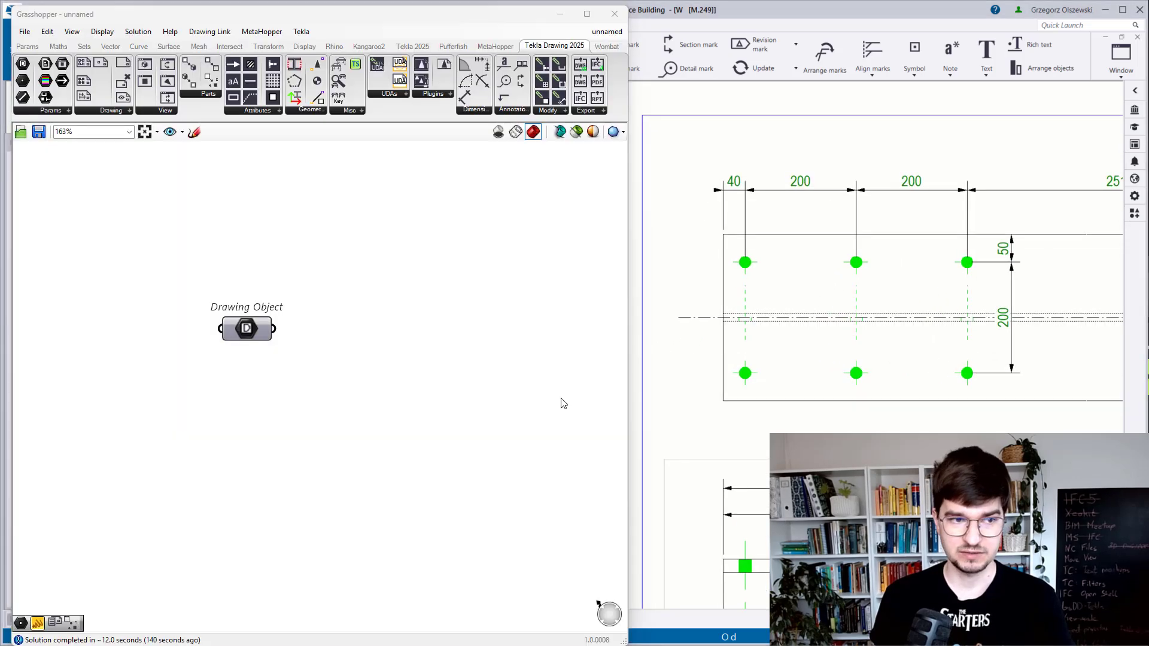
# Place the Circle annotation component on the canvas and connect the Drawing Object parameter to its View input.
pyautogui.click(480, 112)
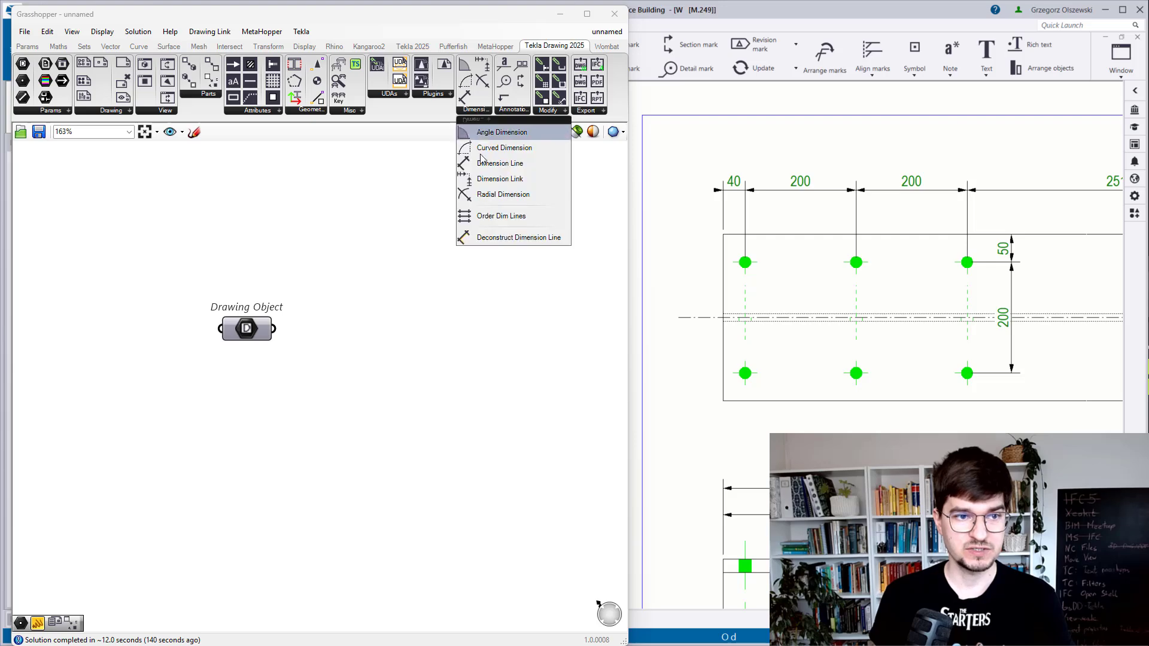
pyautogui.click(526, 112)
pyautogui.click(606, 243)
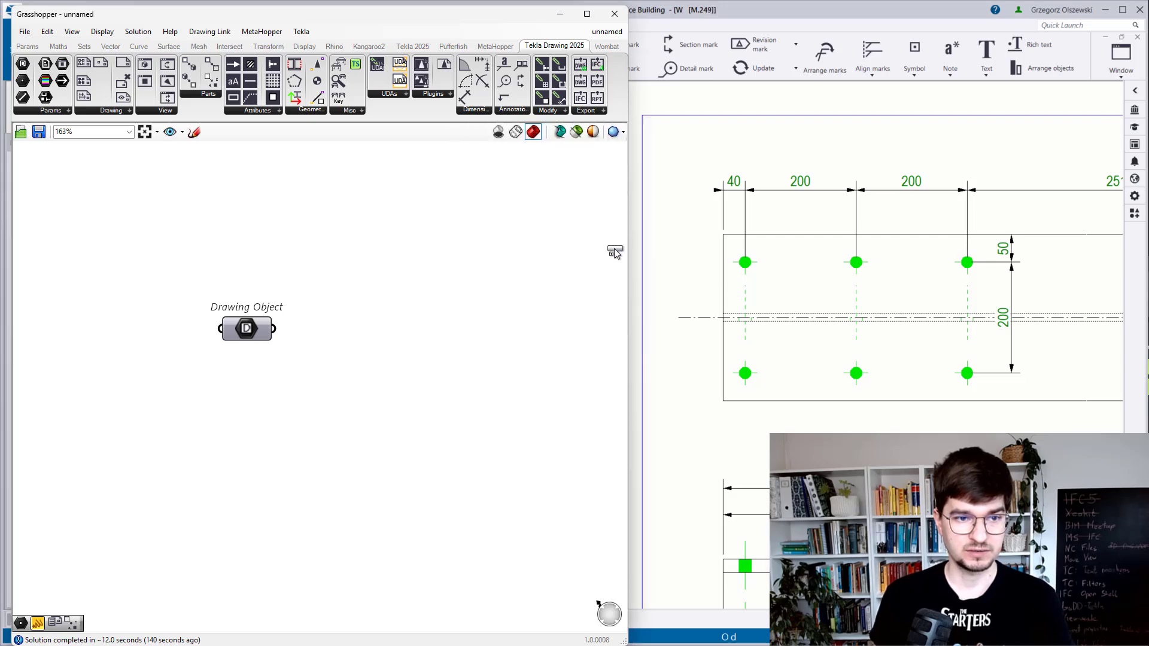
pyautogui.click(435, 340)
pyautogui.moveTo(274, 329); pyautogui.dragTo(455, 366)
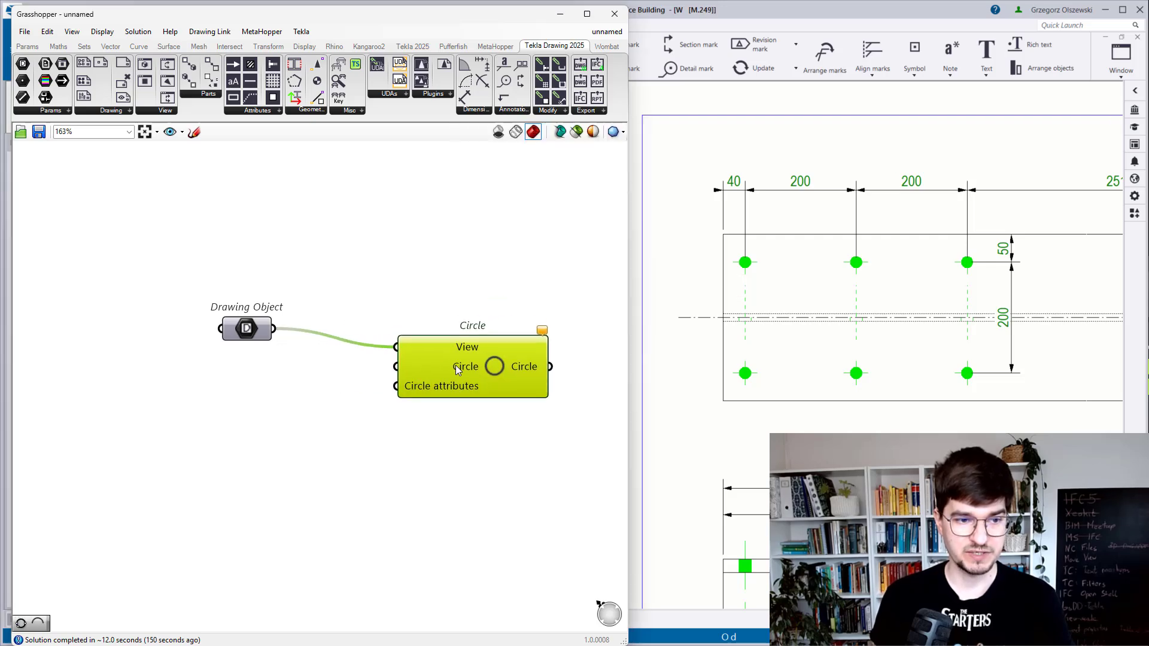
# Add a Circle geometry component with a 500 panel feeding its Radius, and connect it to the drawing Circle component's Circle input.
pyautogui.doubleClick(172, 413)
pyautogui.write('circl')
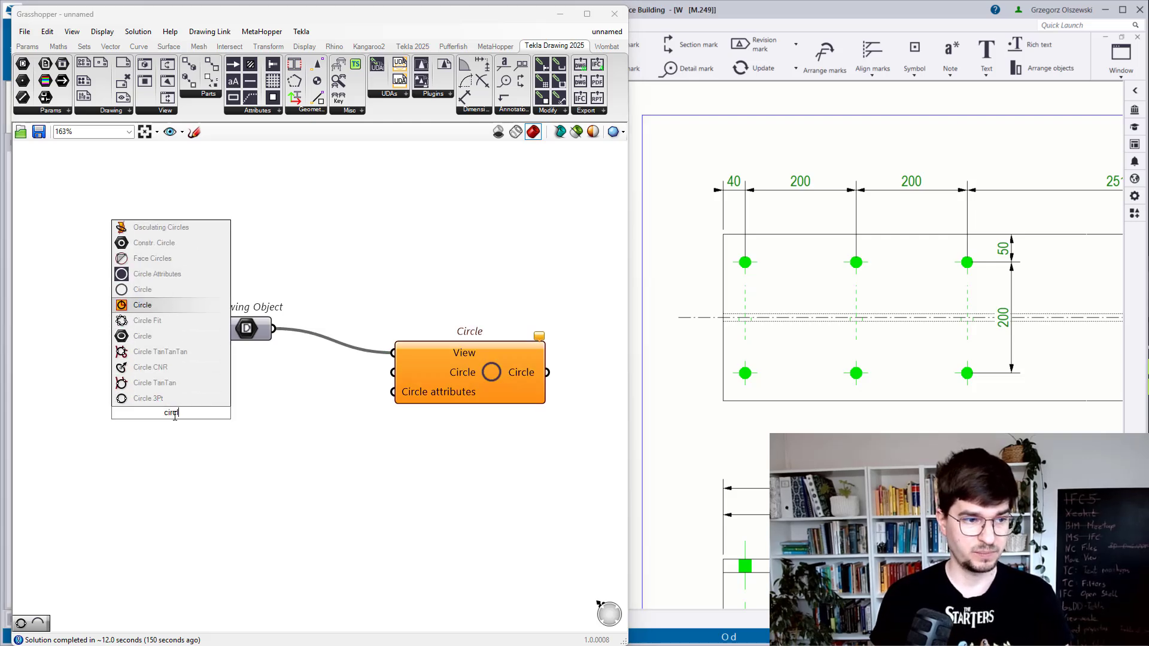
pyautogui.press('Return')
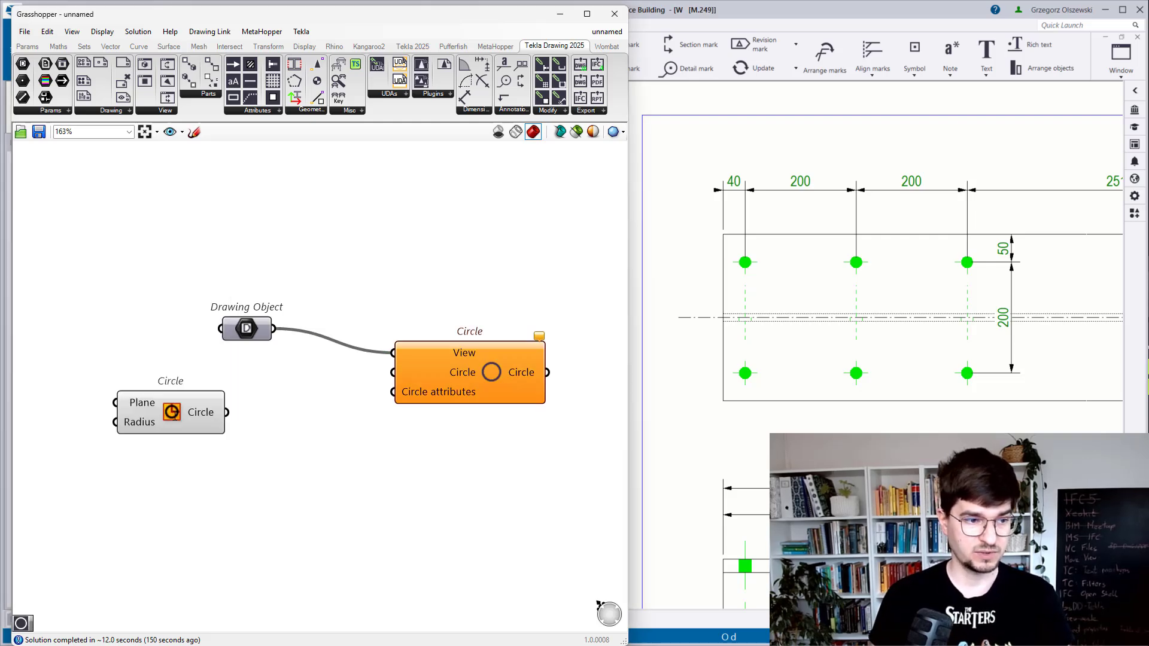
pyautogui.doubleClick(70, 440)
pyautogui.write('//')
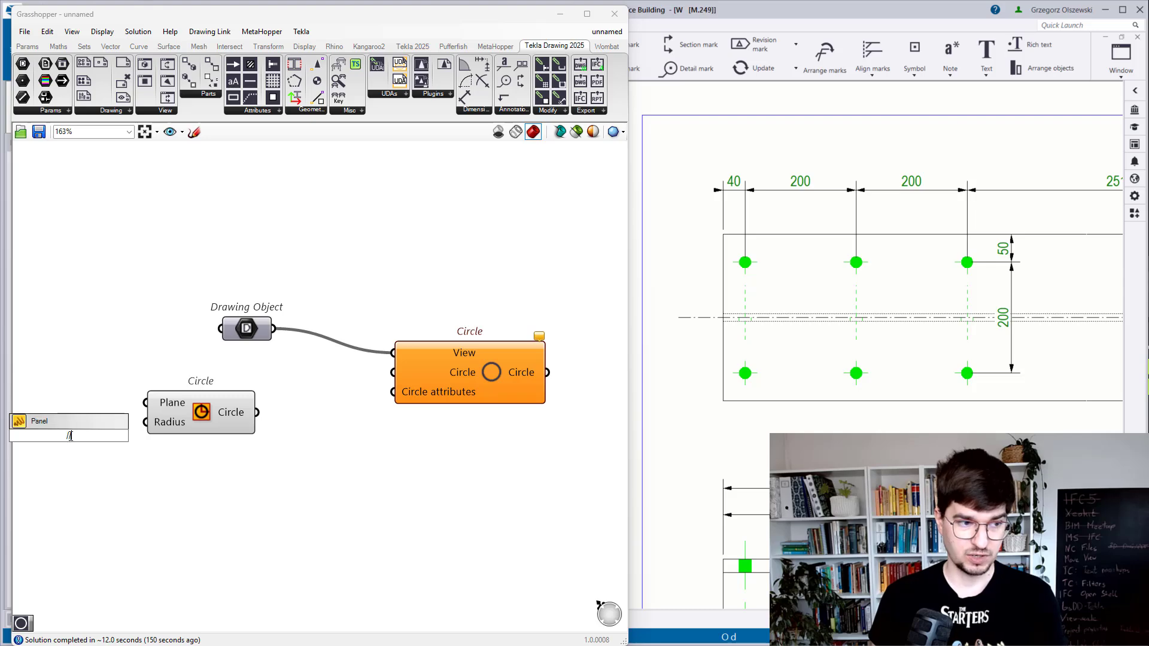
pyautogui.write('500')
pyautogui.press('Return')
pyautogui.moveTo(92, 436); pyautogui.dragTo(146, 422)
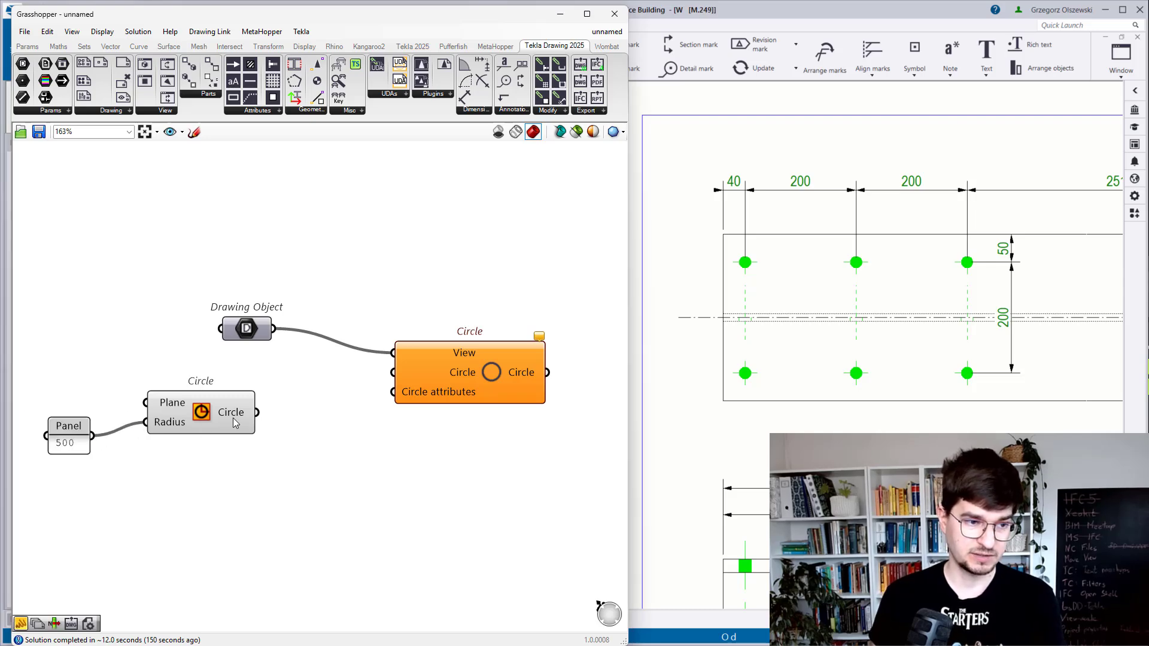
pyautogui.moveTo(257, 412); pyautogui.dragTo(393, 372)
# Add a Circle Attributes component and connect it to the Circle component's Circle attributes input to draw the circle.
pyautogui.click(251, 107)
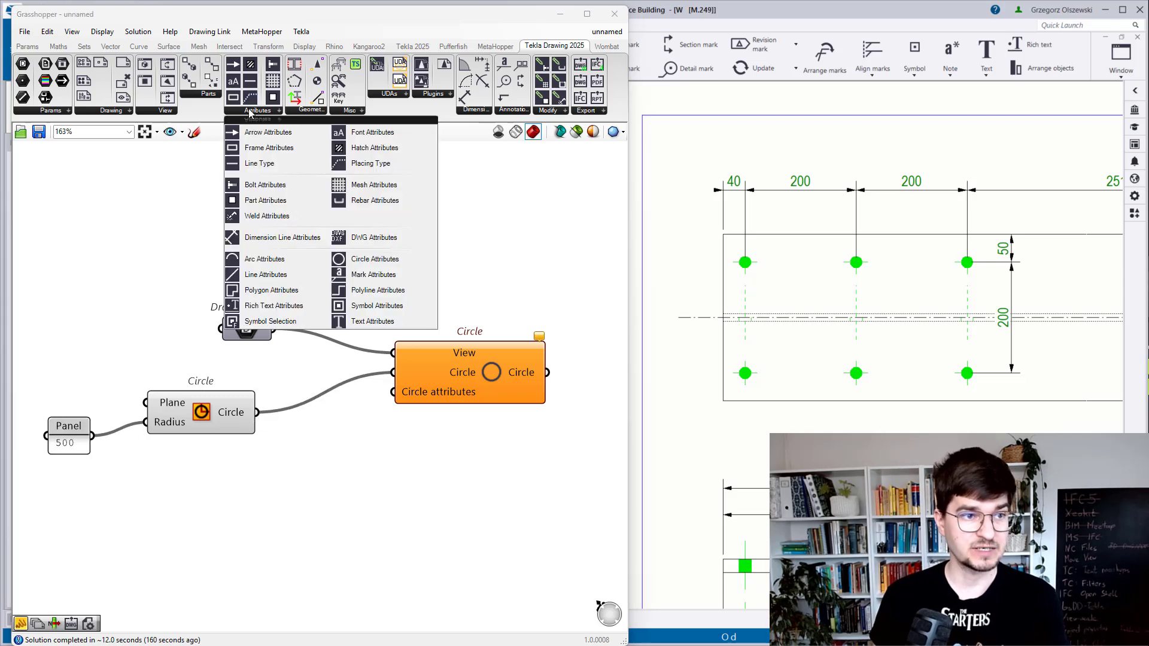
pyautogui.moveTo(377, 260); pyautogui.dragTo(189, 561)
pyautogui.moveTo(278, 562); pyautogui.dragTo(405, 405)
pyautogui.scroll(-2, 914, 383)
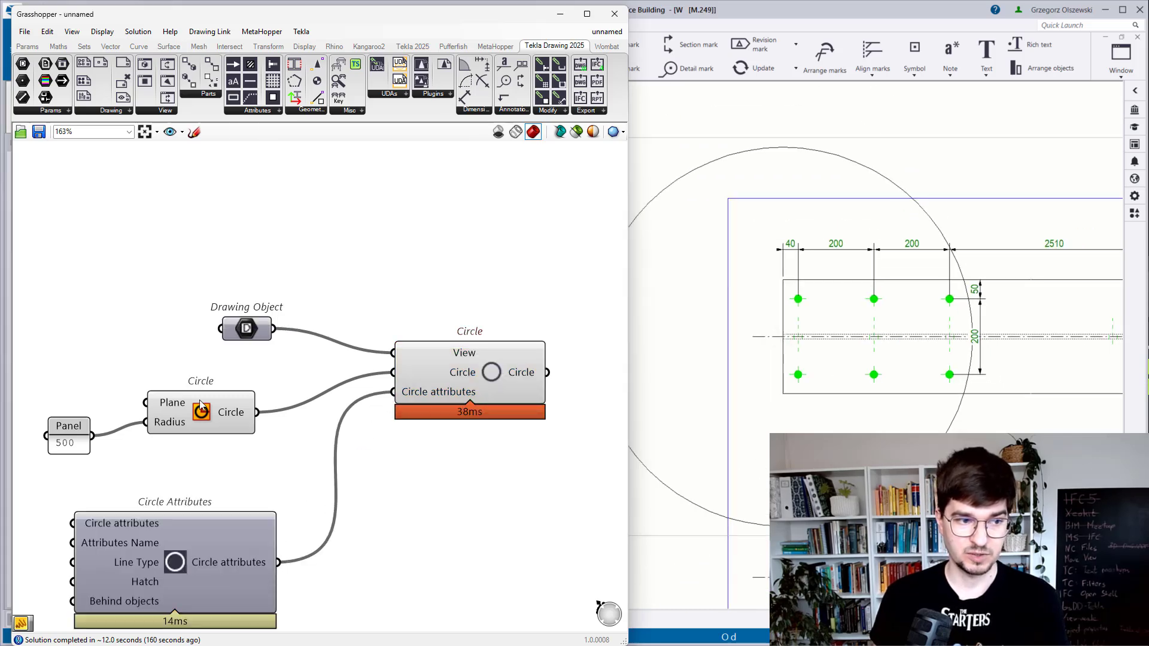
# Set the radius panel's value to 200.
pyautogui.doubleClick(80, 445)
pyautogui.write('200')
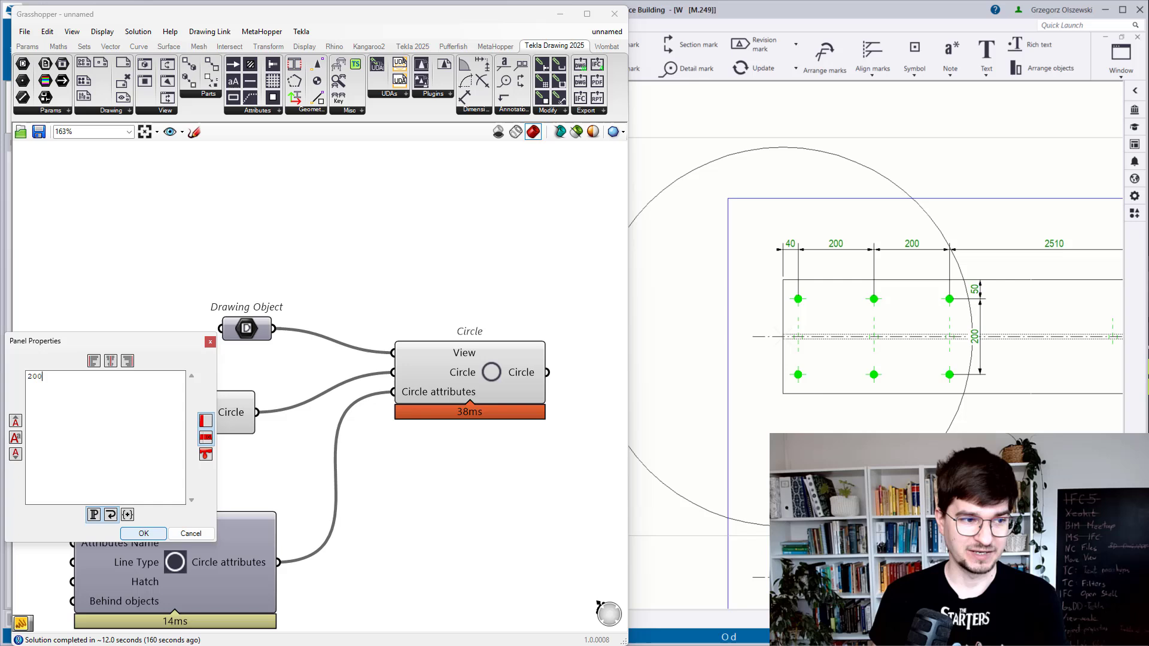
pyautogui.click(144, 534)
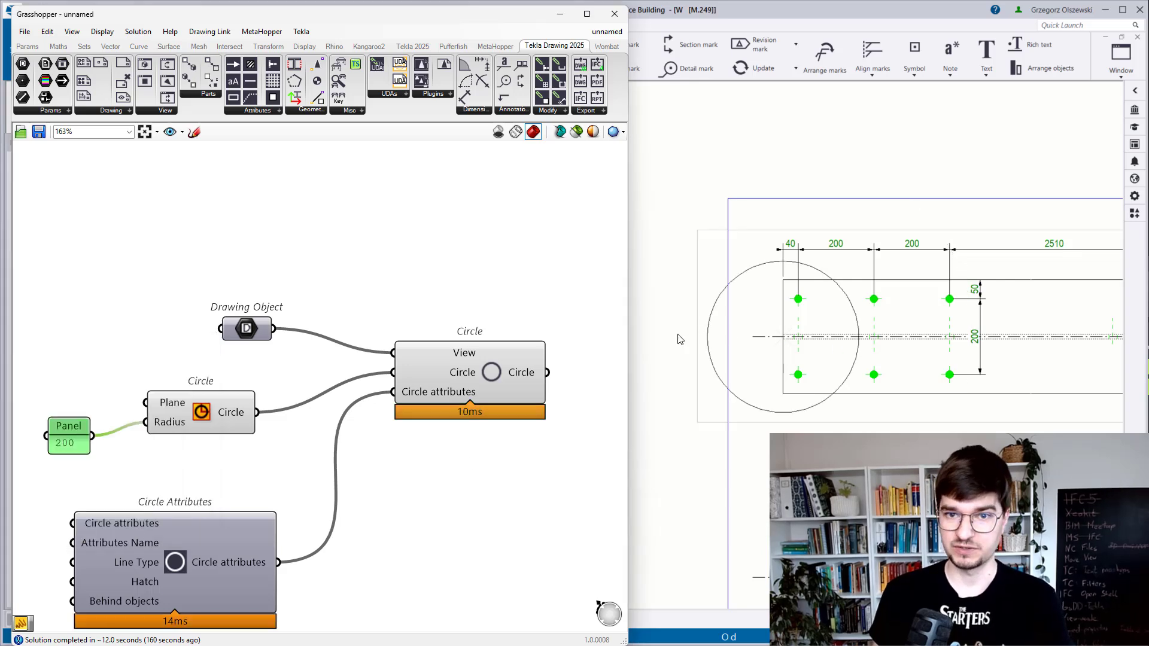
# Disconnect the Drawing Object from the Circle component's View input to check the component's warning, and reconnect it.
pyautogui.click(355, 301)
pyautogui.keyDown('ctrl'); pyautogui.moveTo(280, 334); pyautogui.dragTo(394, 353); pyautogui.keyUp('ctrl')
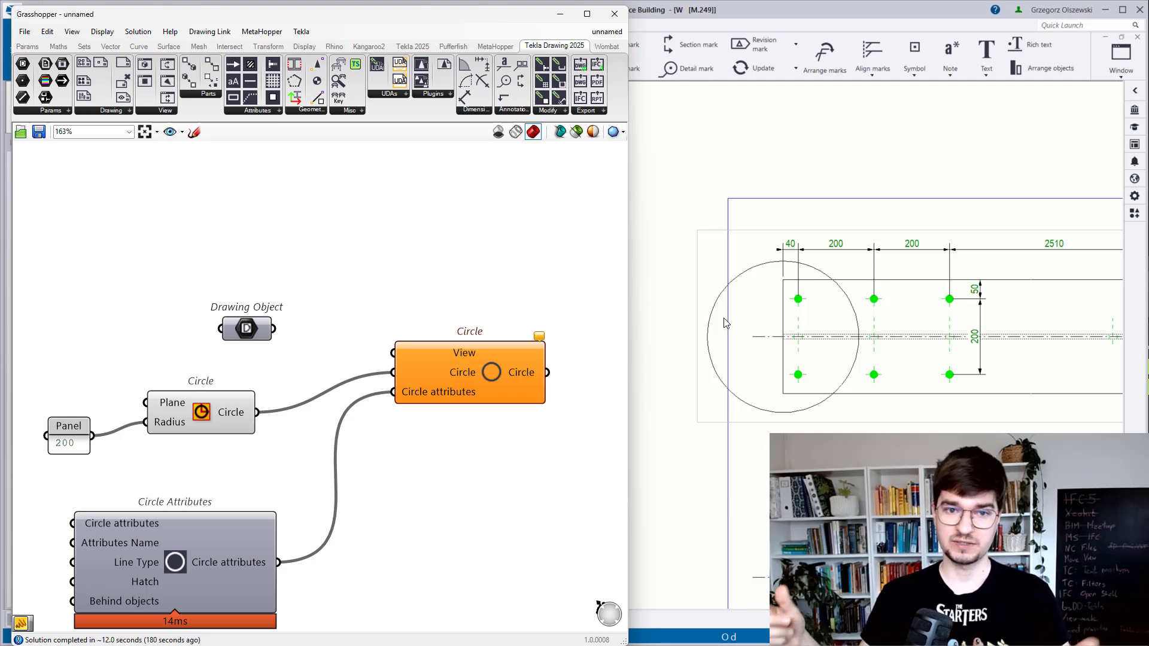
pyautogui.scroll(2, 545, 338)
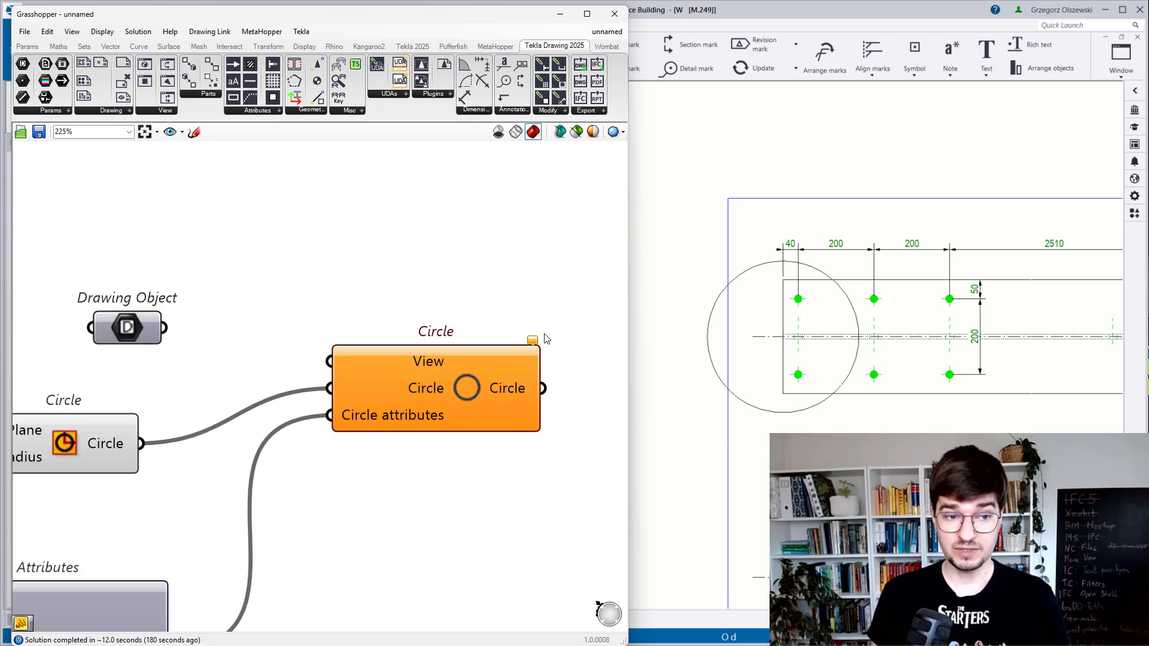
pyautogui.moveTo(532, 342)
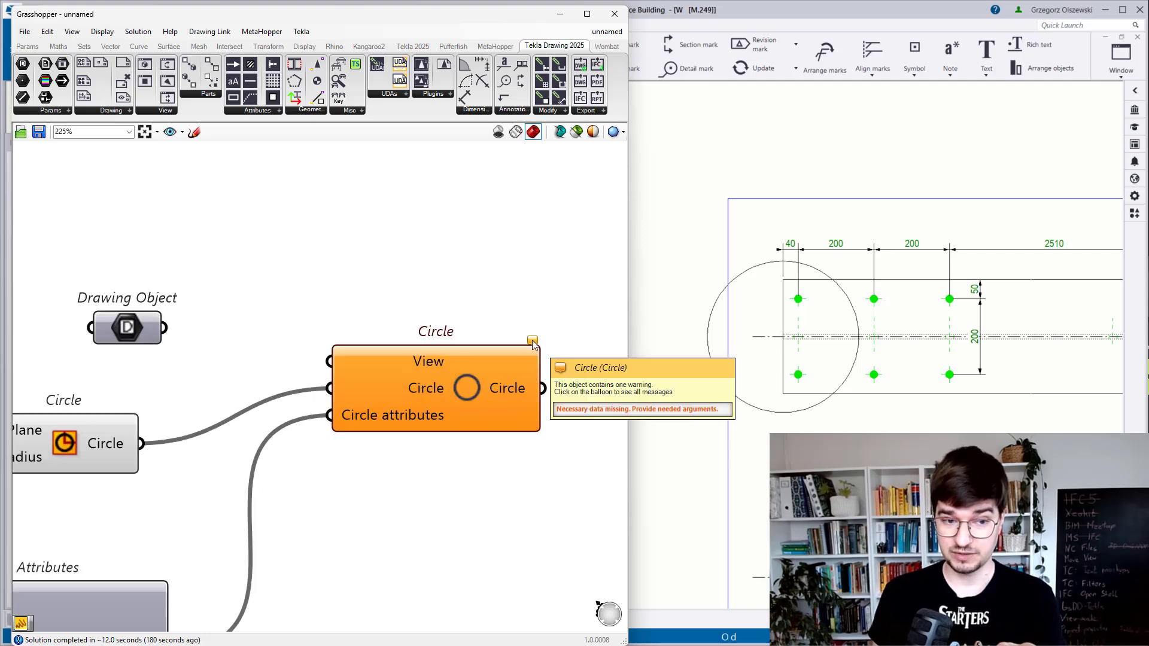
pyautogui.scroll(-2, 495, 307)
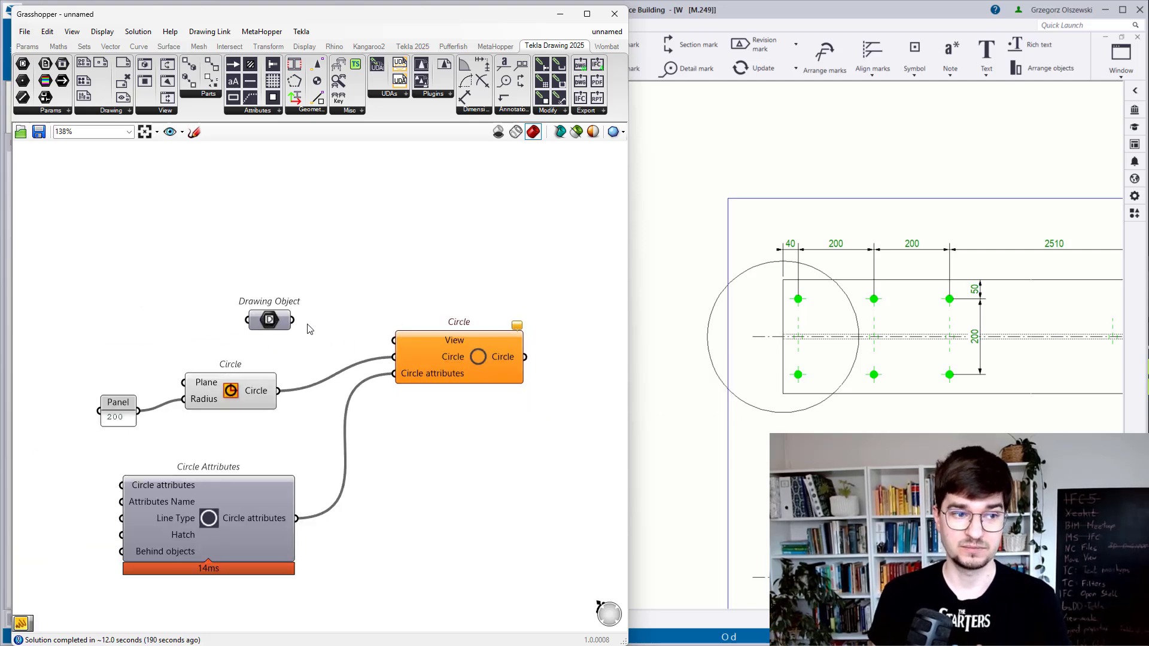
pyautogui.moveTo(293, 320); pyautogui.dragTo(393, 340)
# Enable Remove when input is empty on the drawing Circle component and disconnect the Drawing Object from its View input.
pyautogui.rightClick(478, 358)
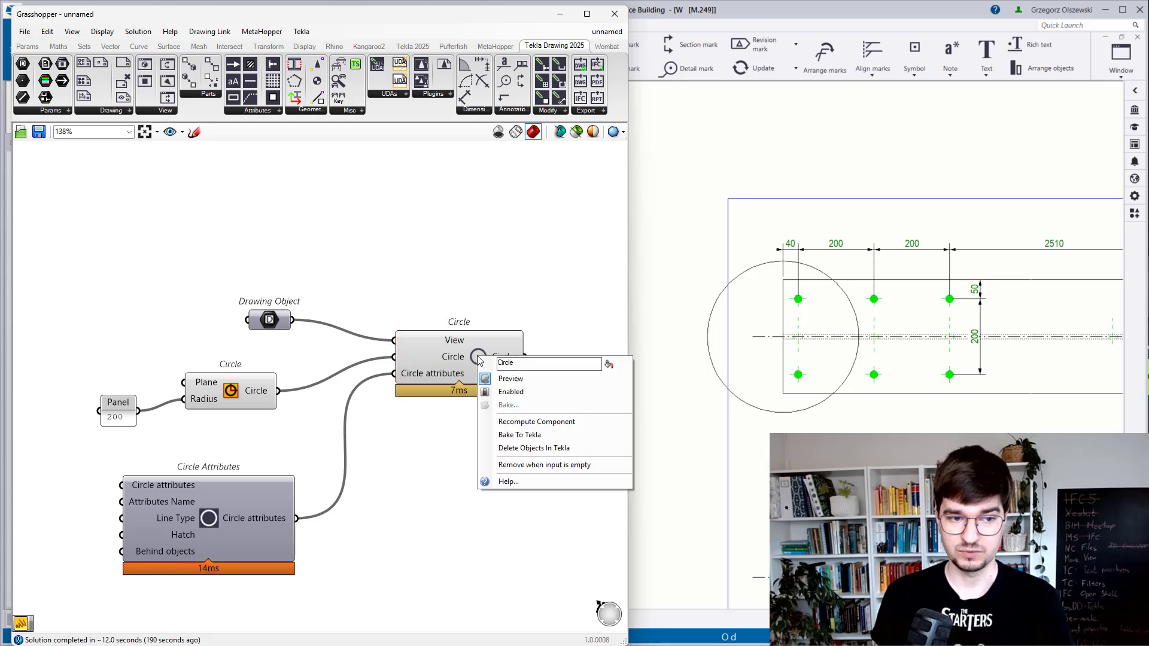
pyautogui.click(543, 466)
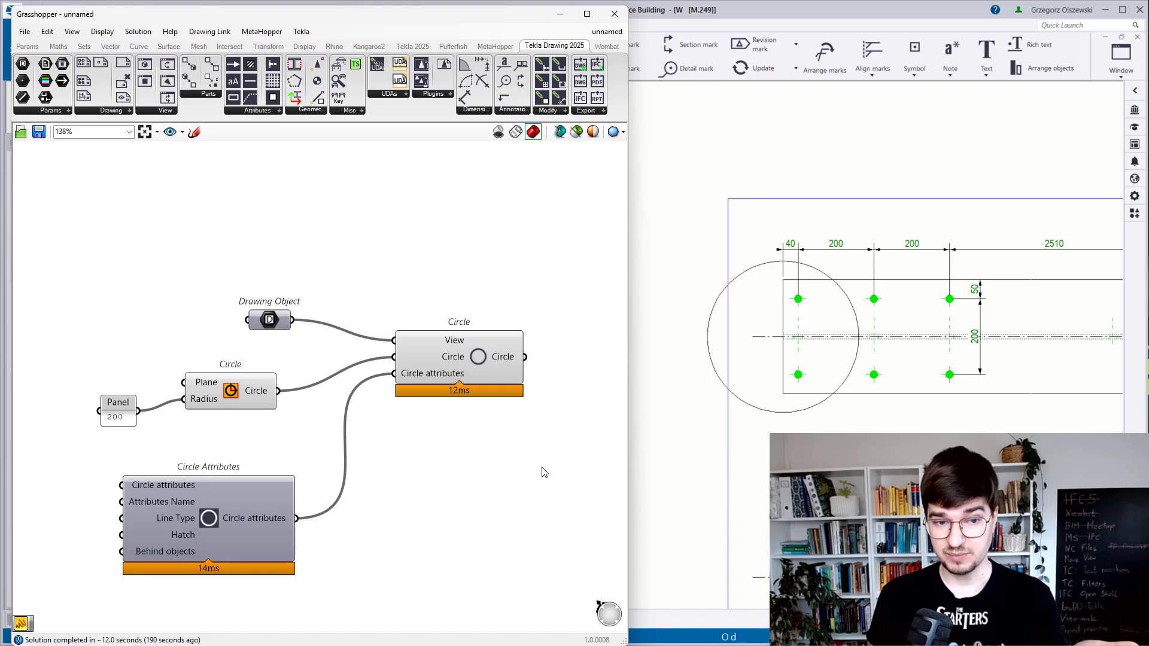
pyautogui.moveTo(297, 324); pyautogui.dragTo(394, 343)
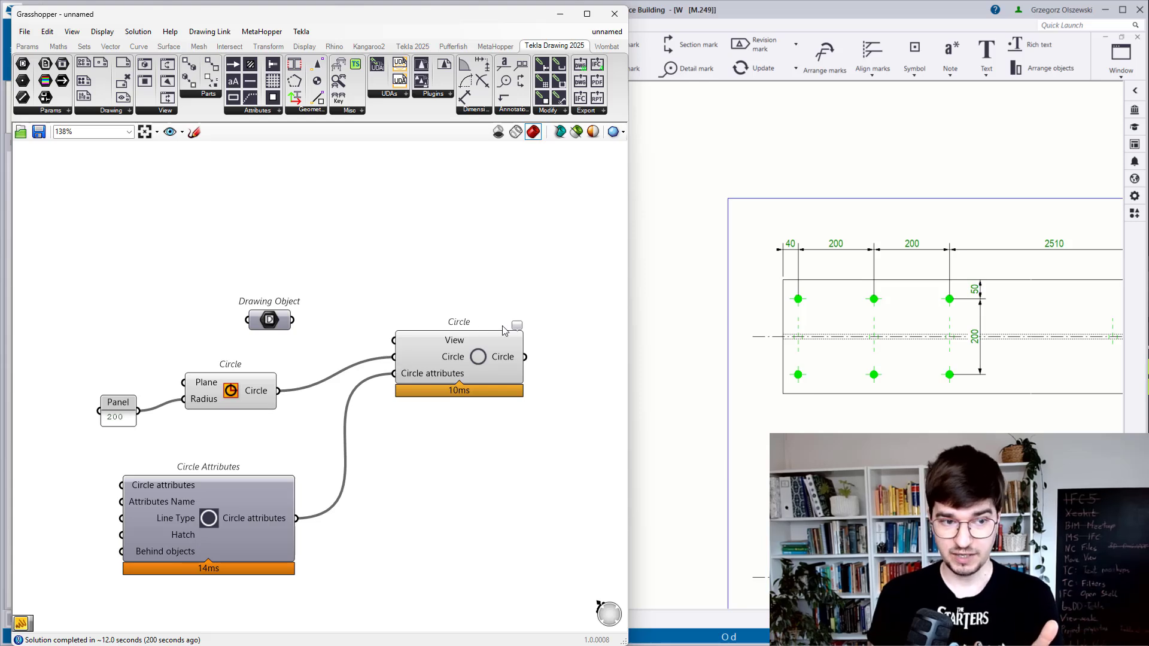
pyautogui.moveTo(517, 329)
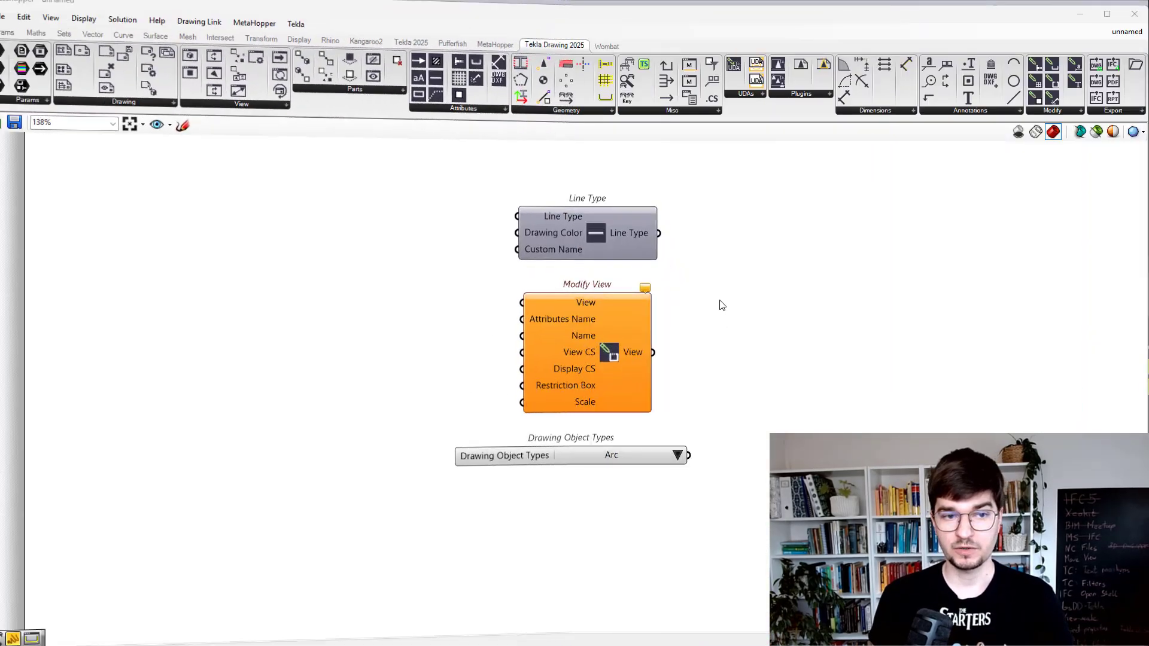
# Review the Line Type component's inputs and the options available for its Line Type input, including Custom.
pyautogui.moveTo(569, 218); pyautogui.dragTo(582, 213)
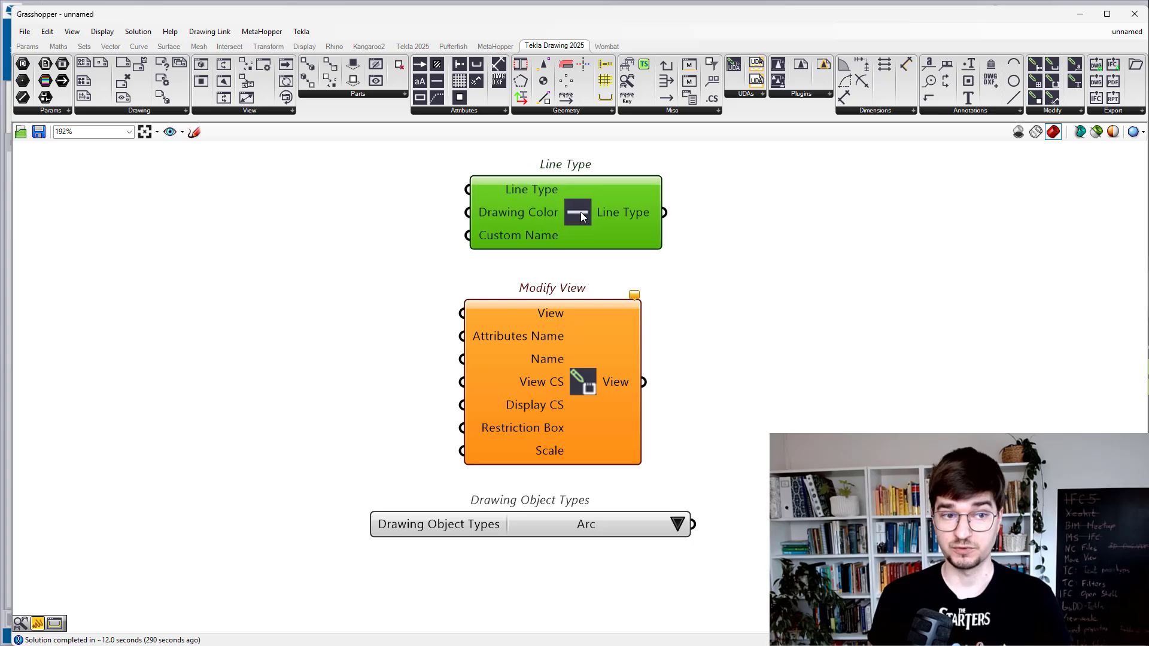
pyautogui.moveTo(506, 241)
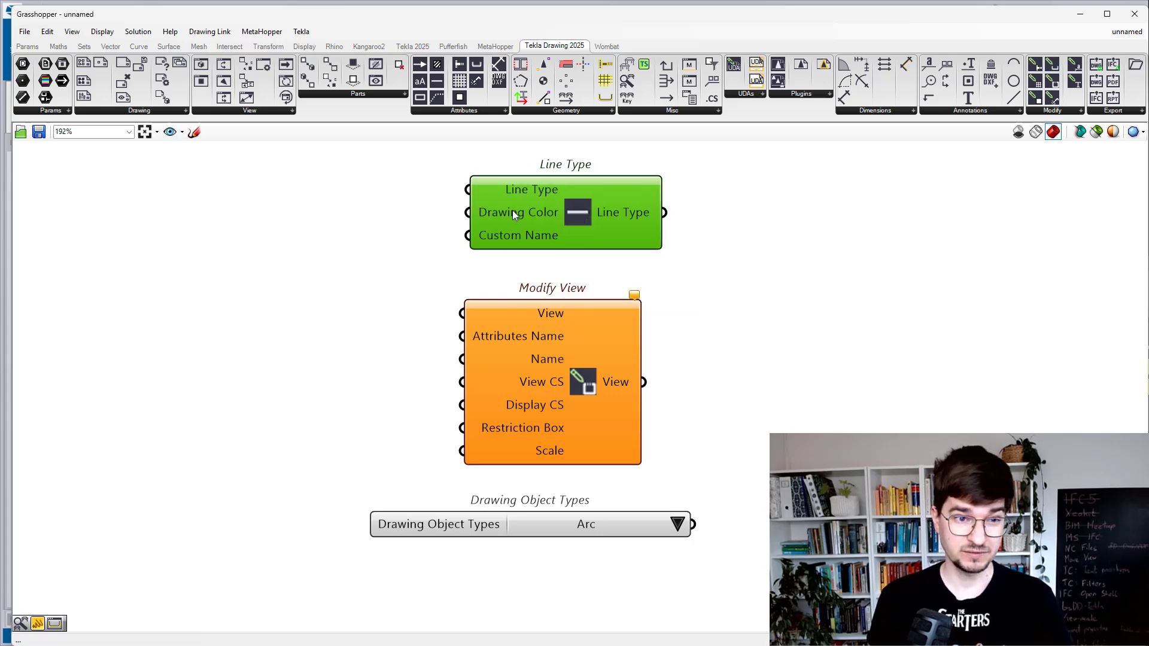
pyautogui.rightClick(523, 192)
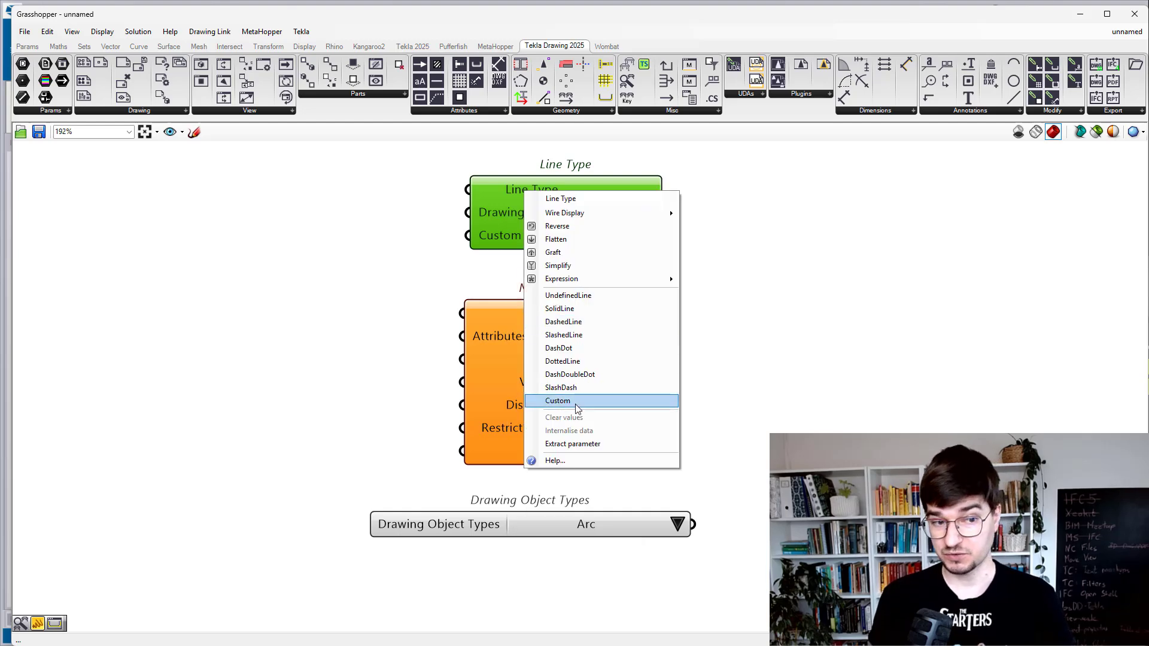
pyautogui.click(460, 271)
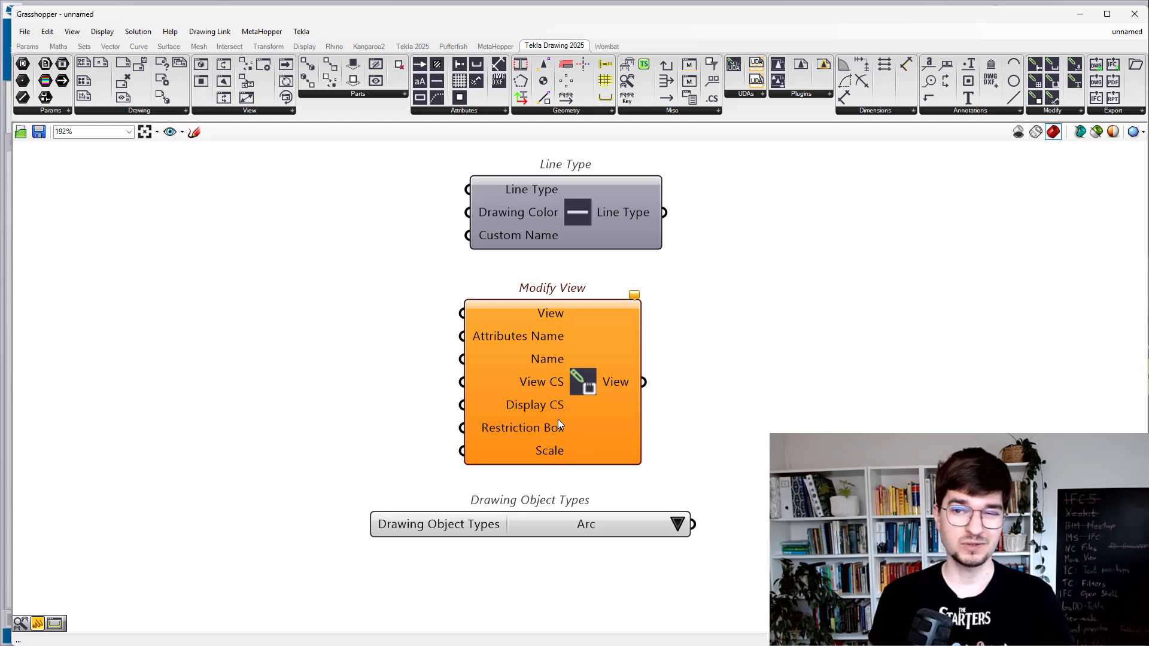
# Examine the Modify View component's inputs and the object types offered by the Drawing Object Types list.
pyautogui.moveTo(565, 364)
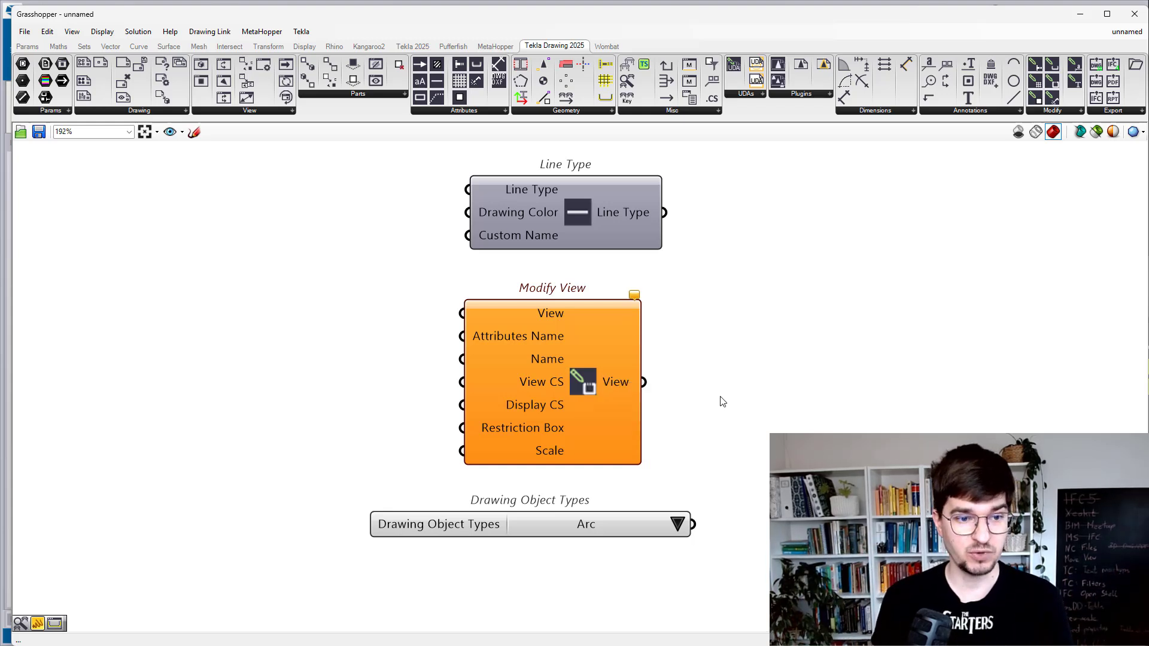
pyautogui.scroll(-3, 721, 331)
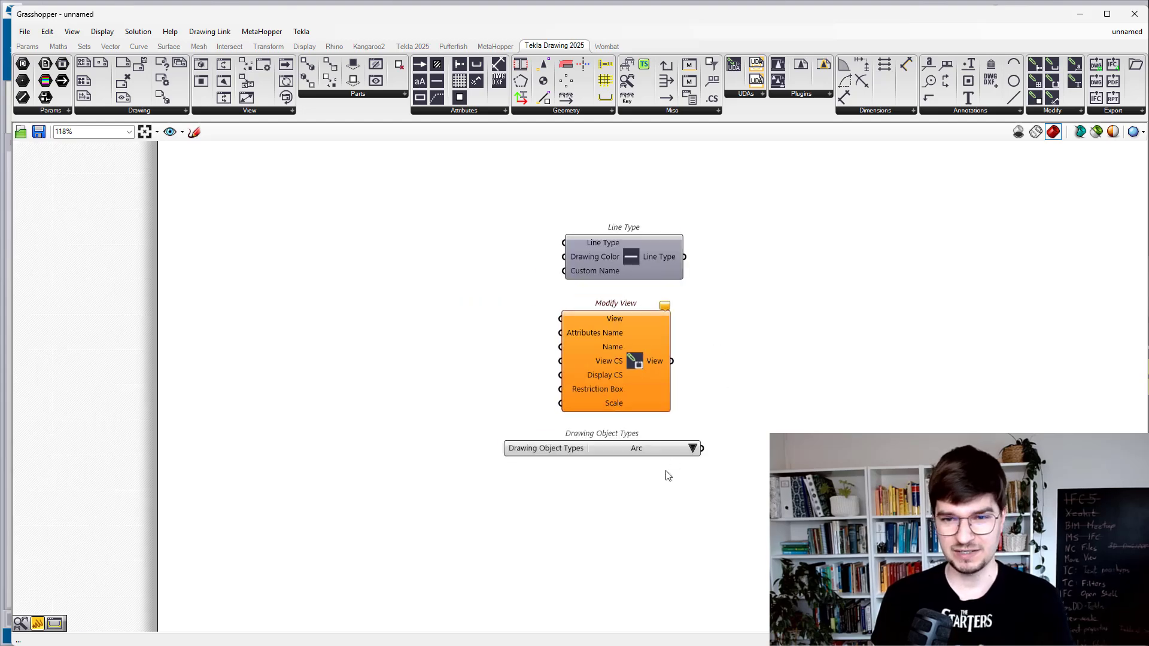
pyautogui.scroll(4, 665, 467)
pyautogui.click(727, 421)
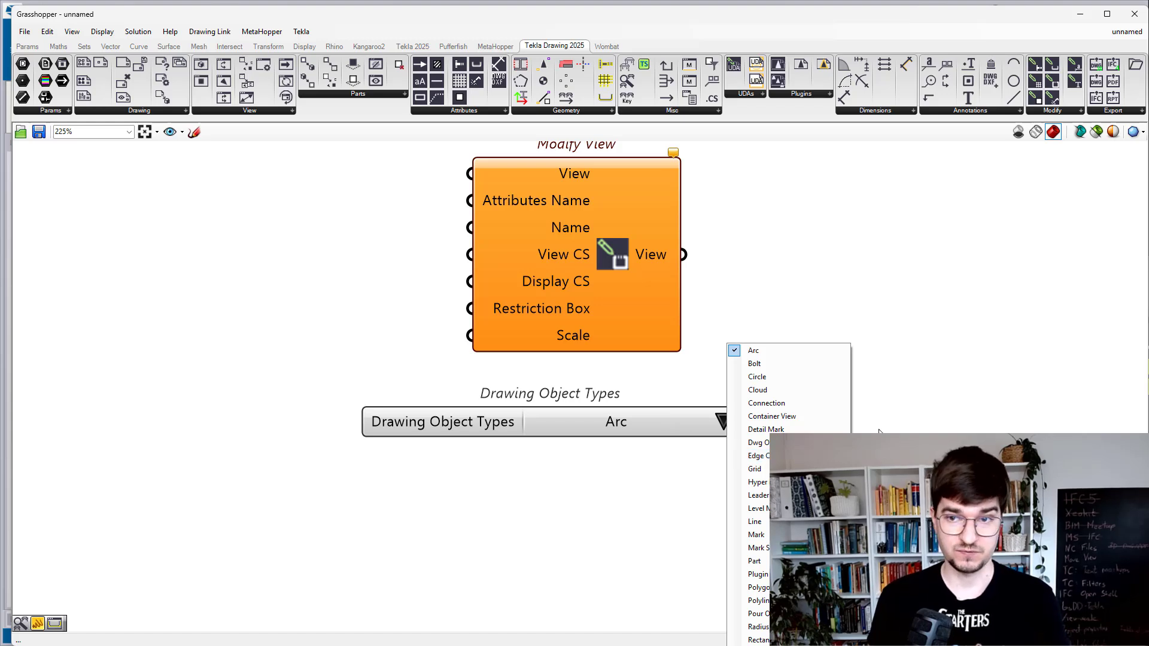
pyautogui.click(902, 422)
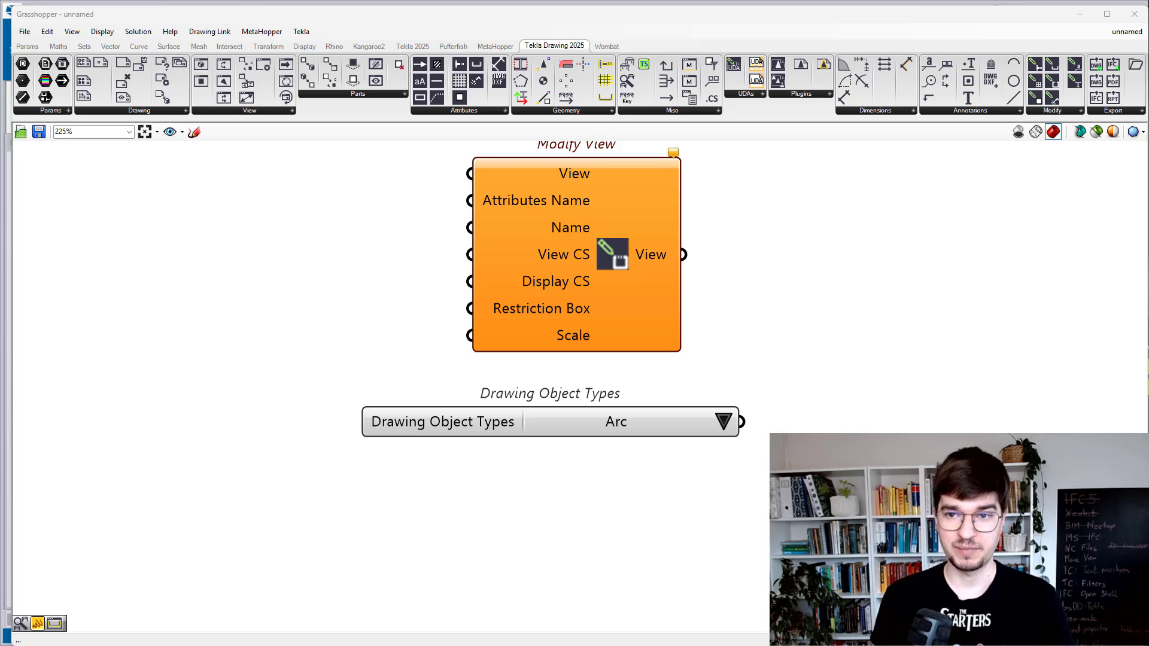
pyautogui.scroll(-5, 934, 425)
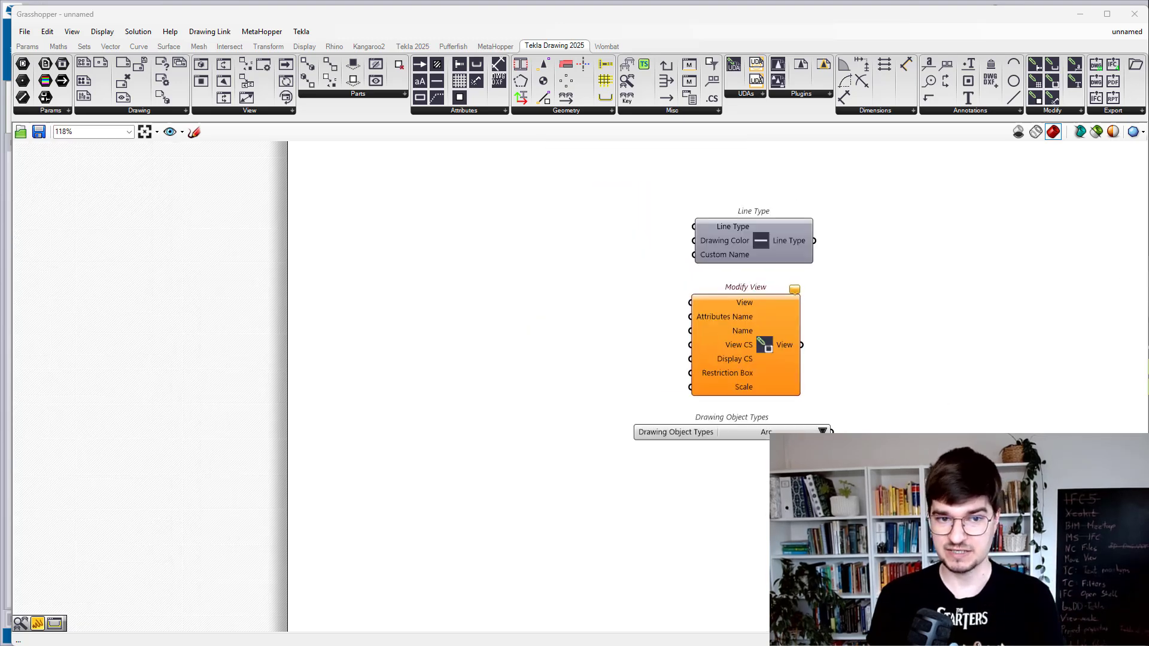